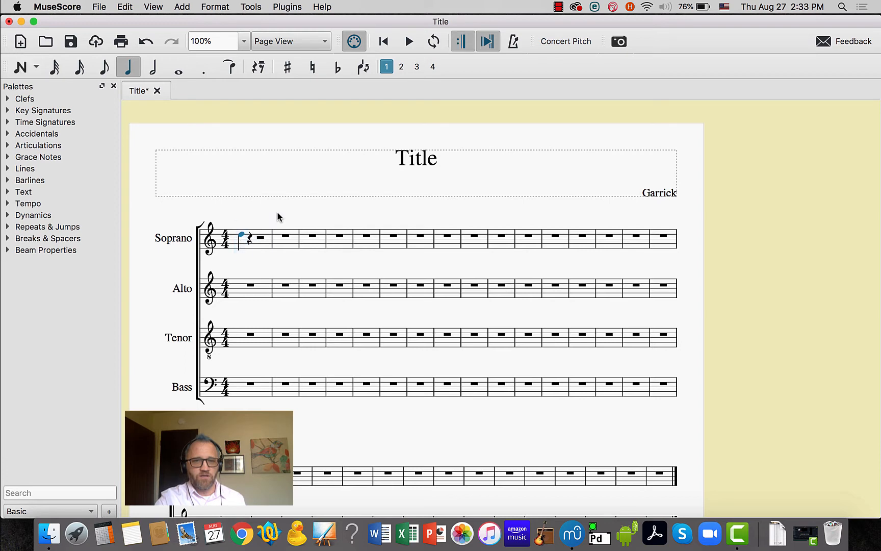
Fill the rest of the first Soprano measure with the quarter notes A, B and A
left_click(250, 238)
left_click(261, 238)
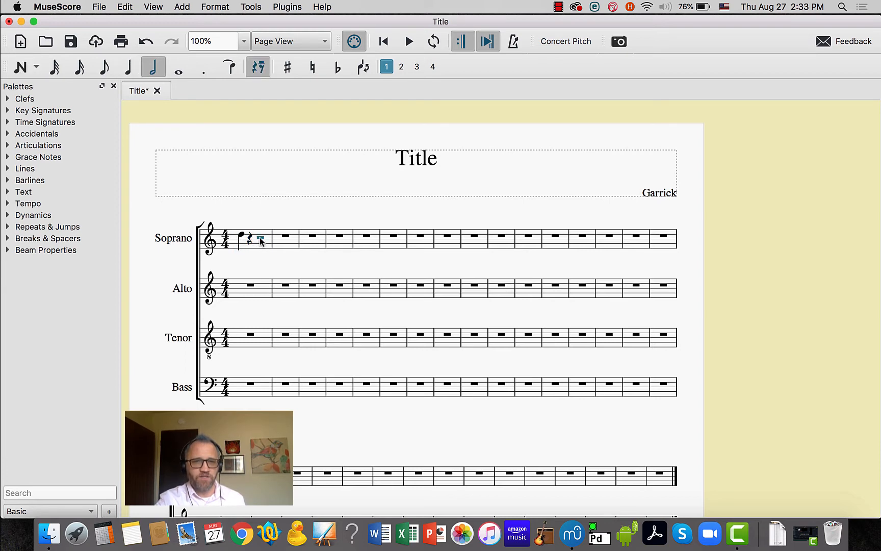
left_click(284, 236)
left_click(262, 239)
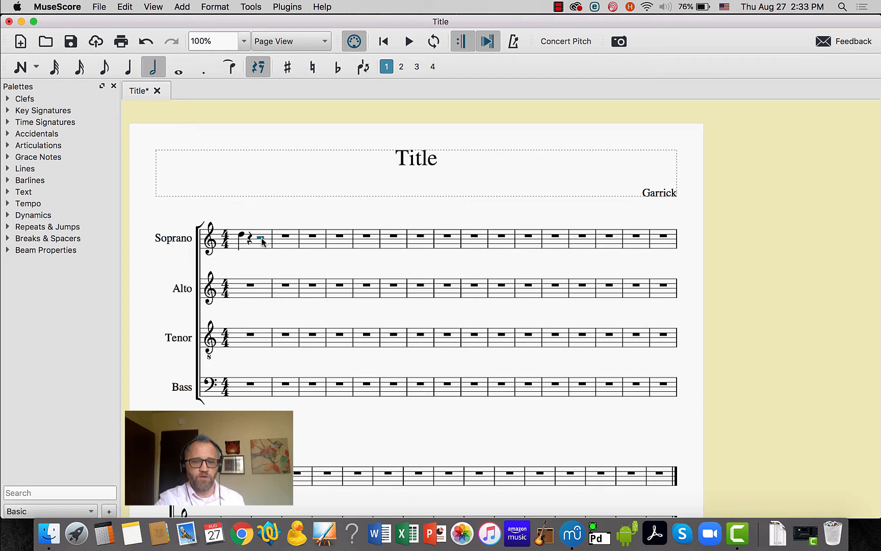
key("n")
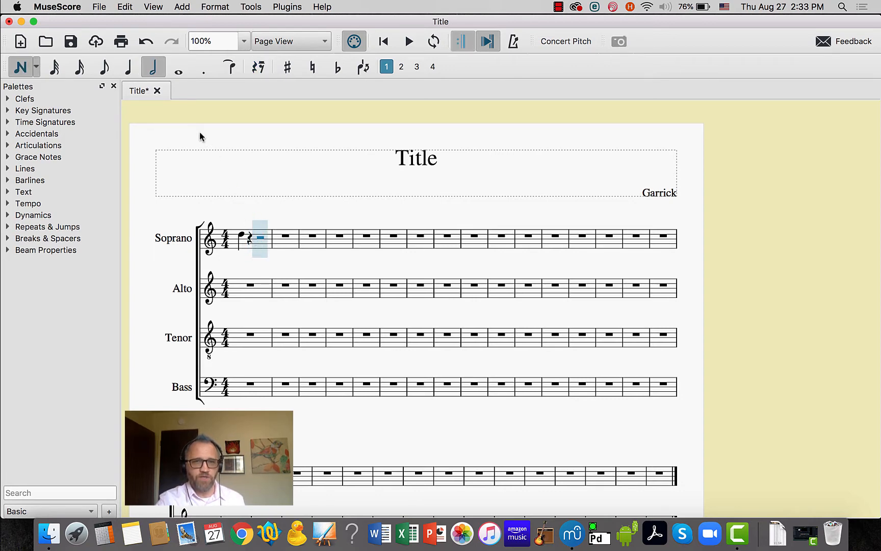
left_click(131, 63)
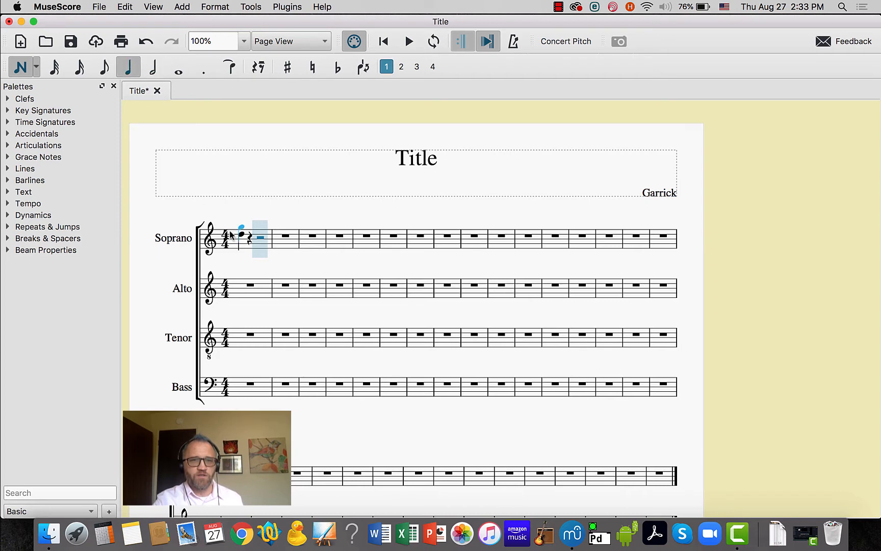
left_click(252, 241)
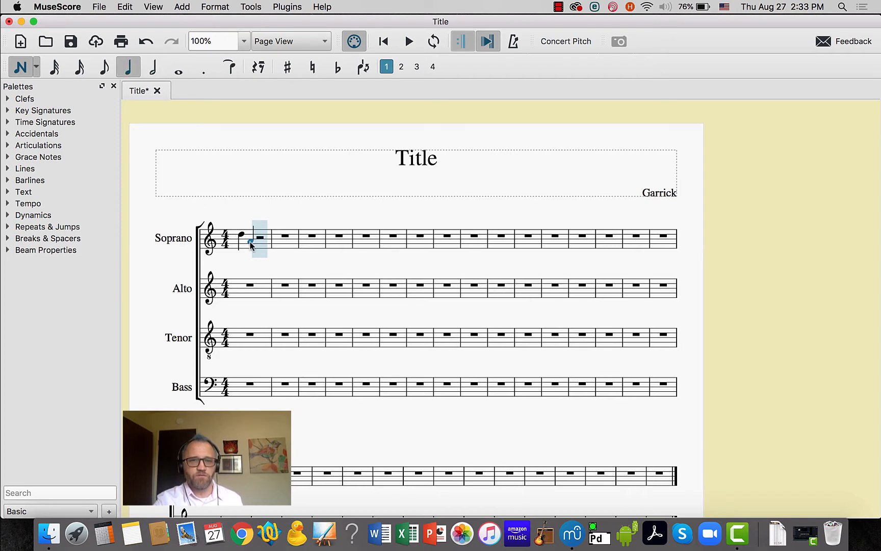
left_click(263, 239)
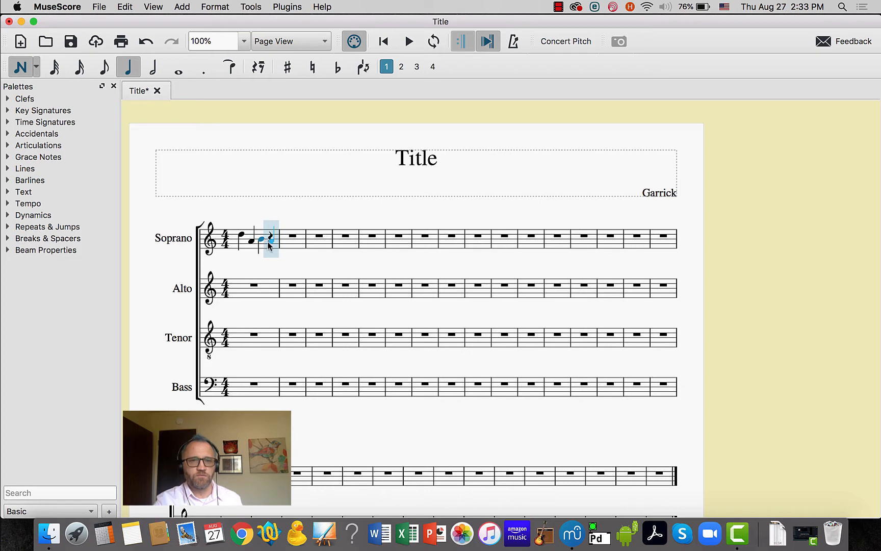
left_click(270, 243)
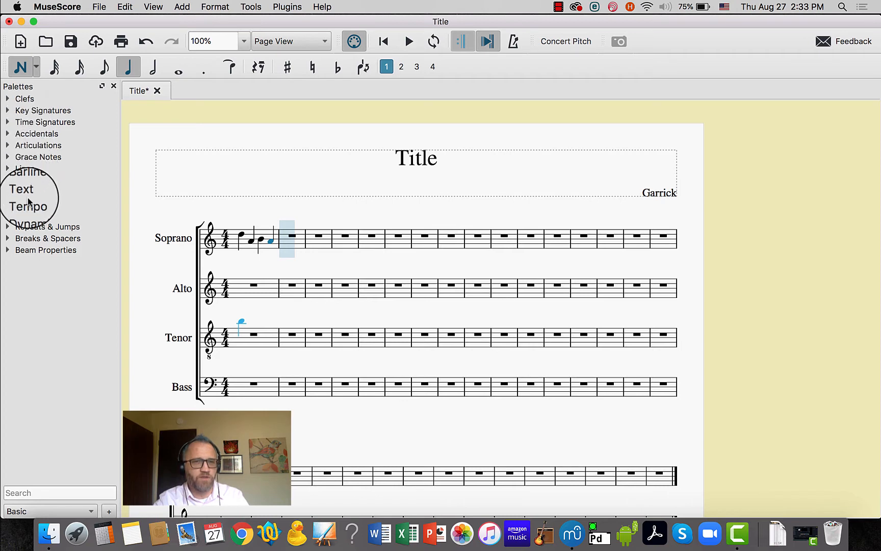
Add a quarter note = 80 tempo marking above the first Soprano note and leave note input
left_click(7, 206)
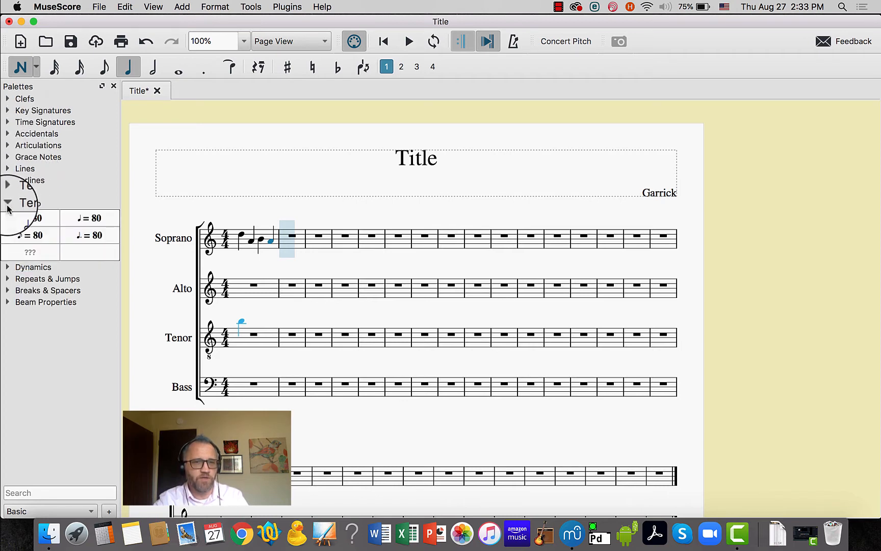
left_click_drag(87, 219, 250, 224)
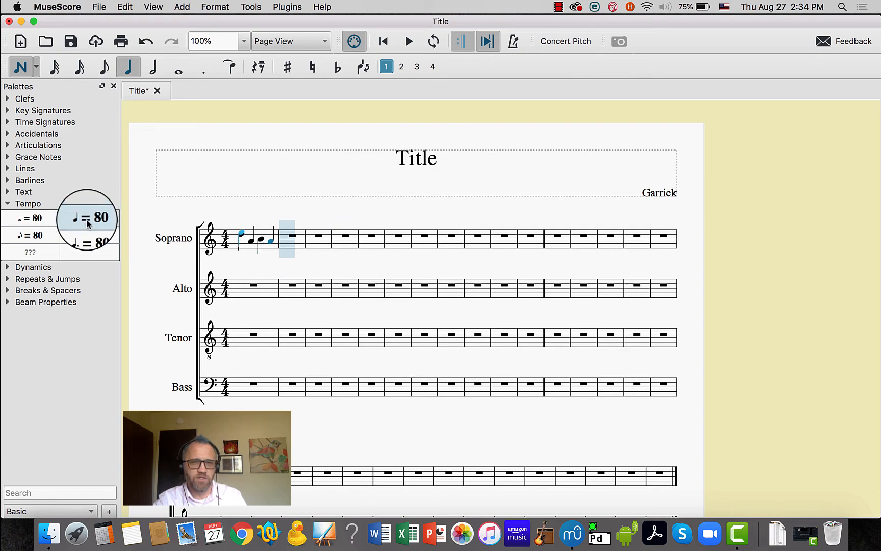
left_click_drag(87, 223, 241, 232)
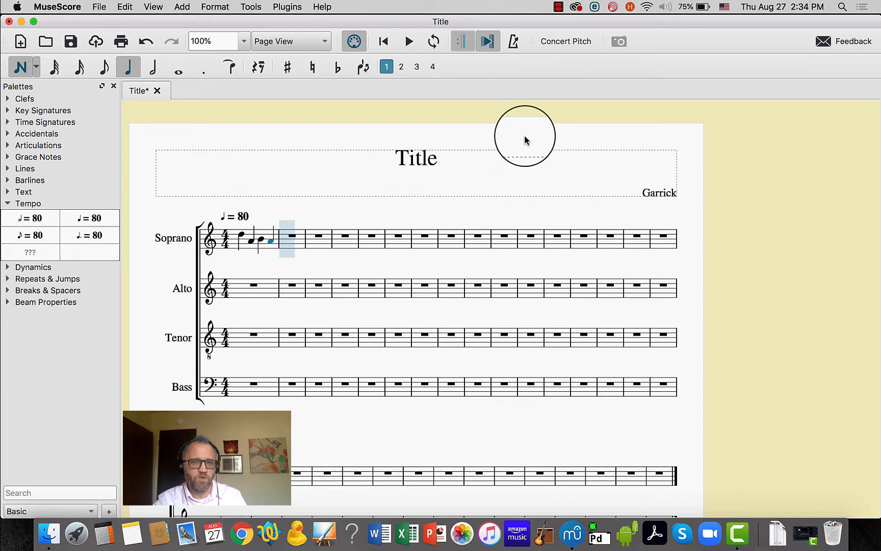
left_click(225, 220)
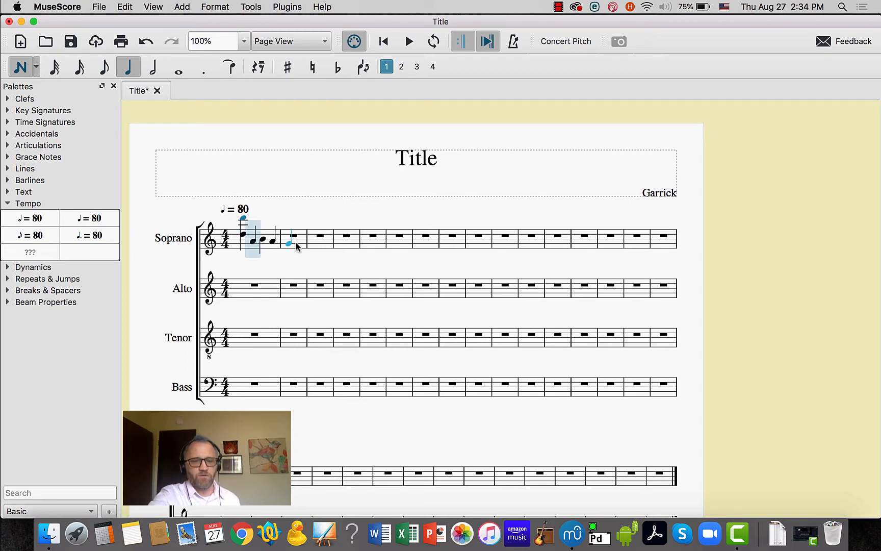
key("super+z")
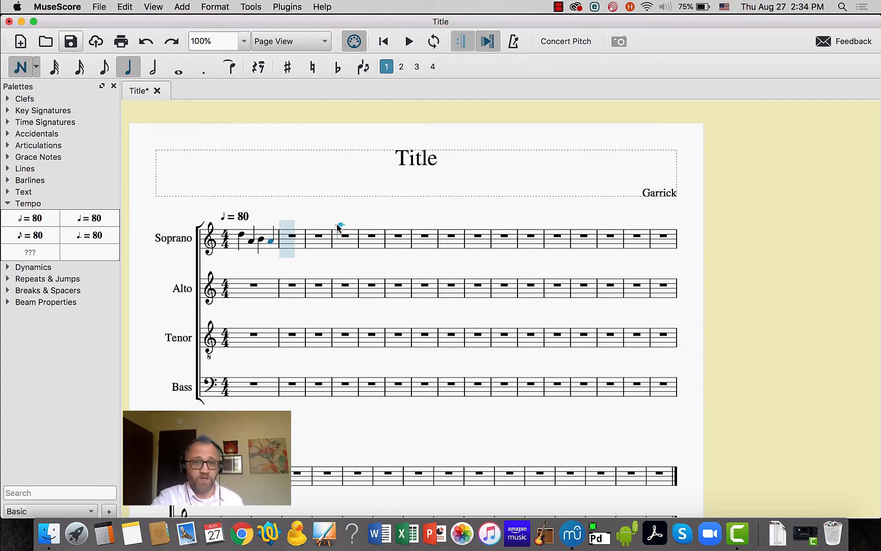
key("Escape")
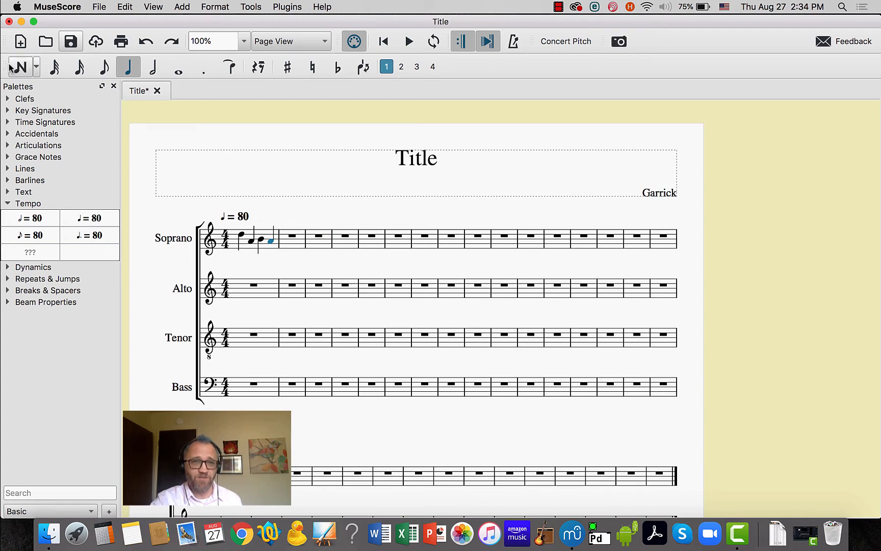
Edit the tempo marking above the first measure to read Allegro, quarter note = 112
left_click(245, 218)
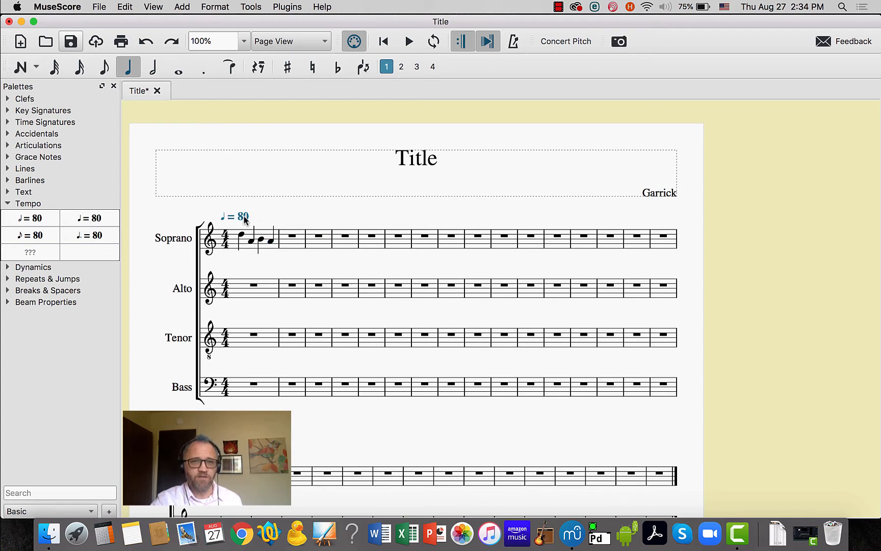
double_click(239, 217)
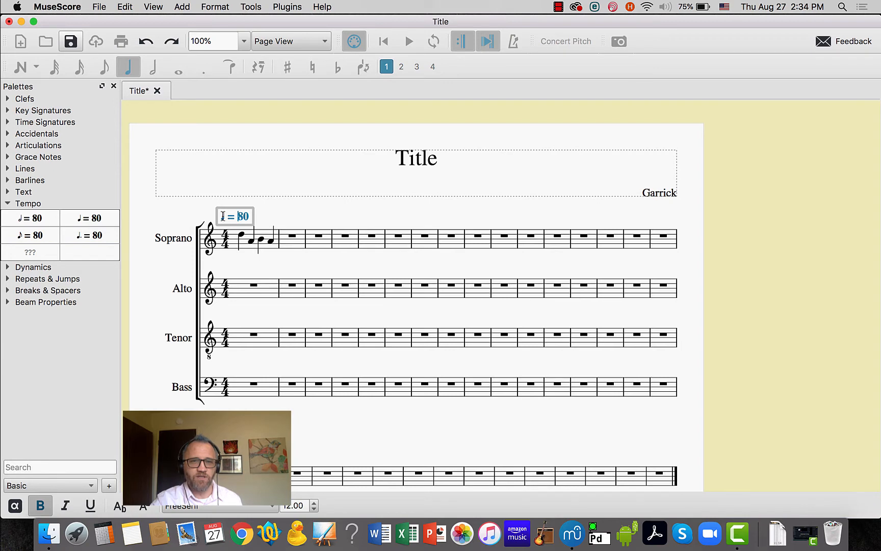
left_click(222, 216)
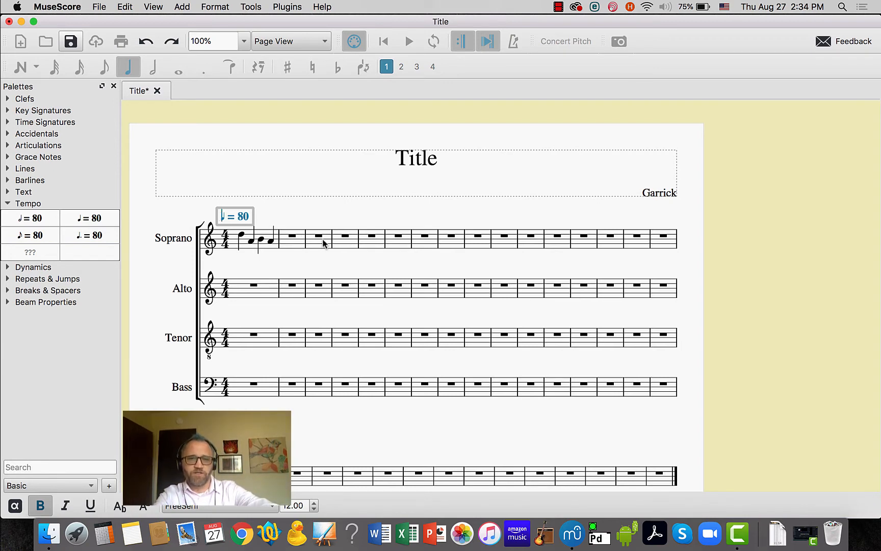
type("Allegro")
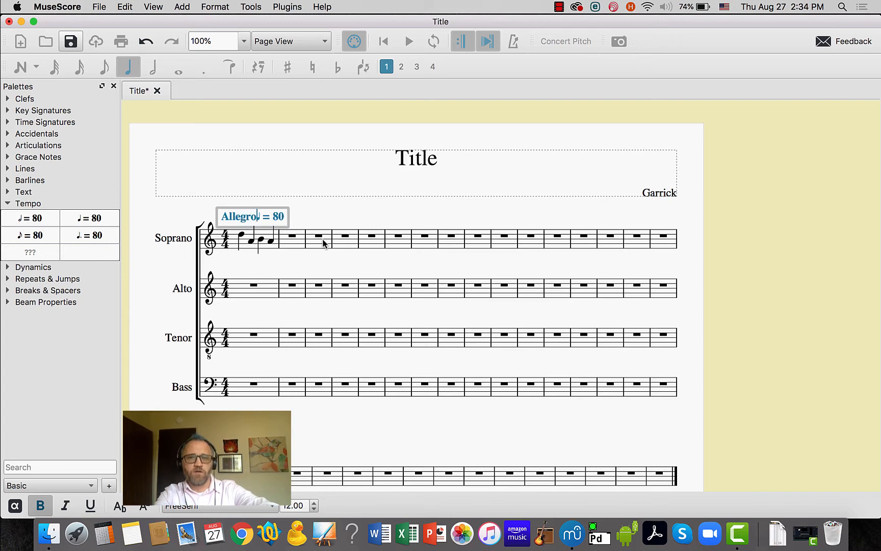
left_click(285, 216)
key("BackSpace")
key("BackSpace")
type("112")
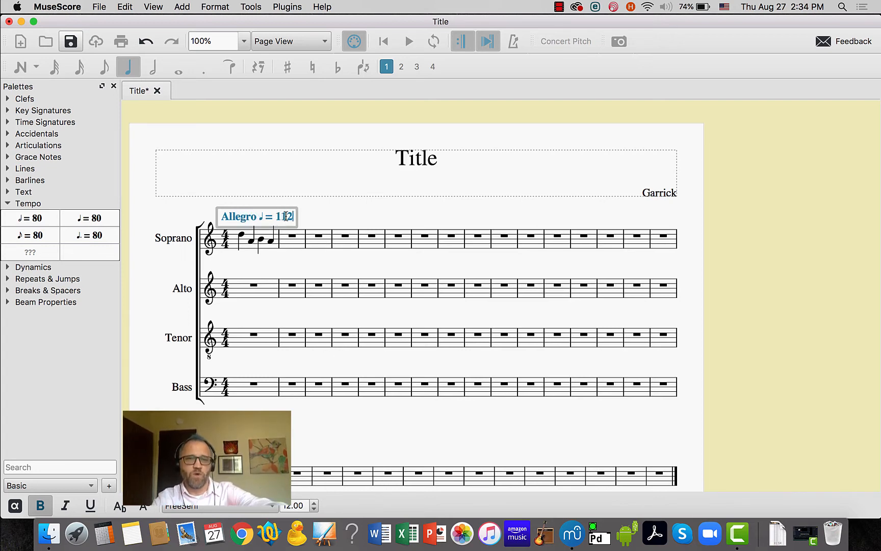
left_click(330, 253)
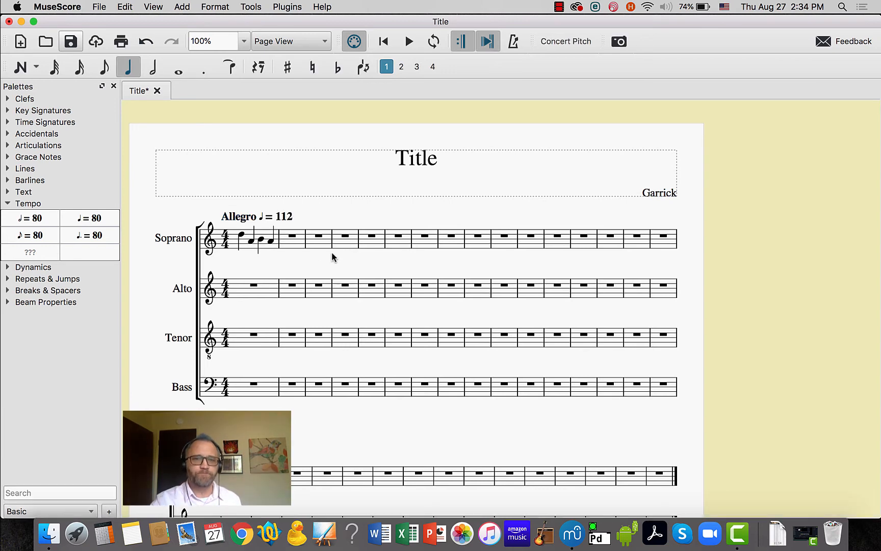
Play the score from the first Soprano note to hear the tempo, and stop playback
left_click(243, 234)
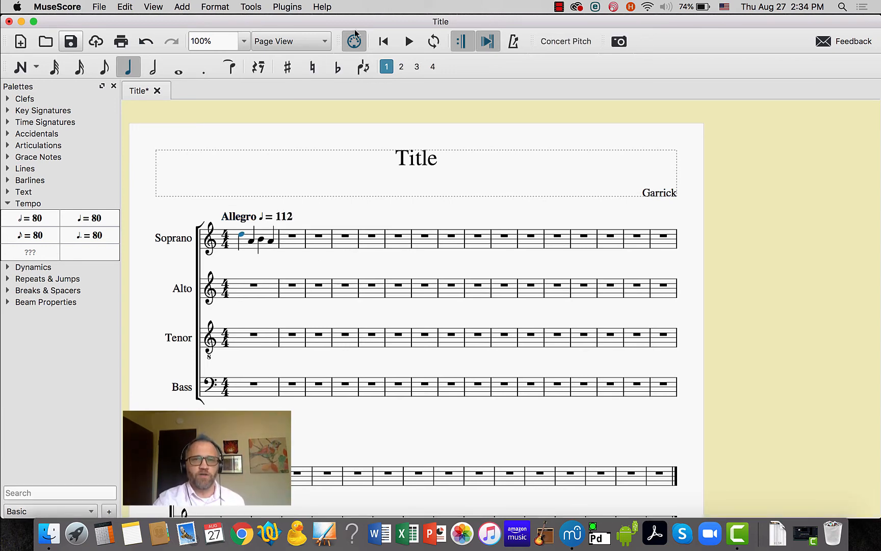
left_click(408, 41)
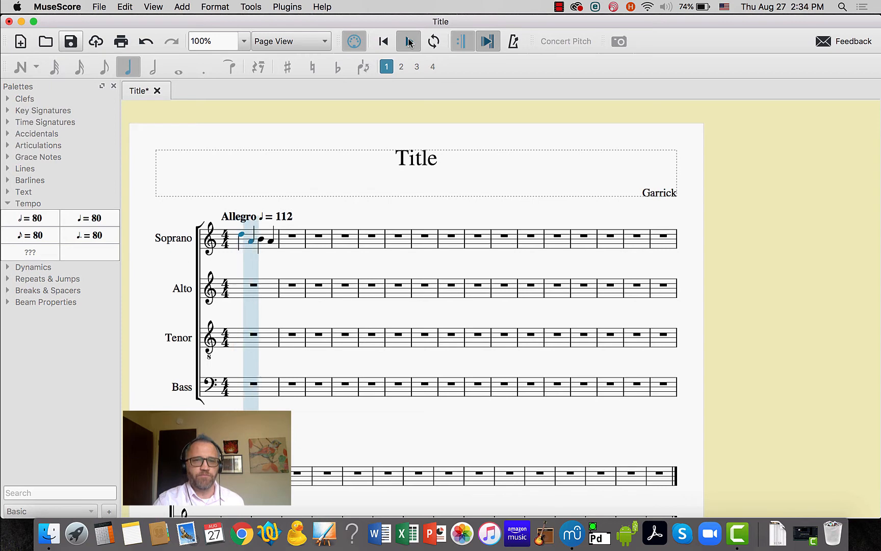
left_click(410, 42)
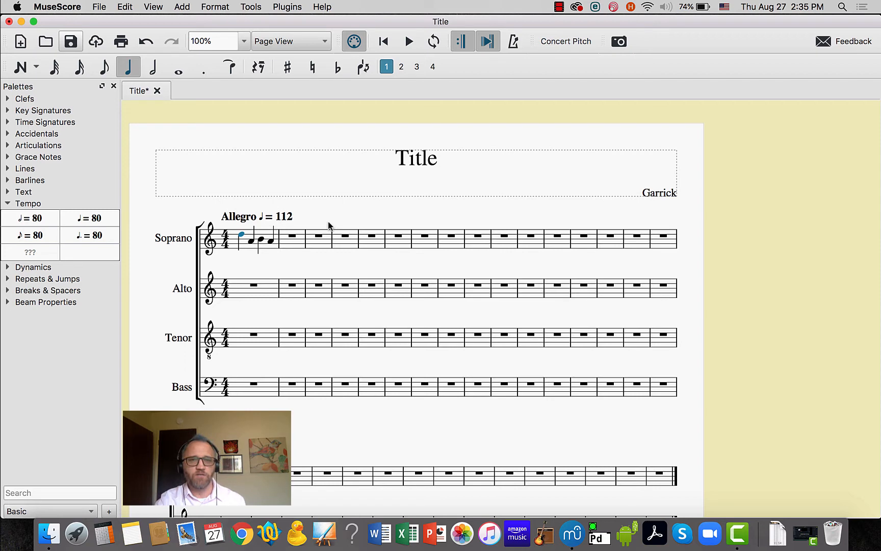
Add a forte (f) dynamic under the first Soprano note
left_click(10, 204)
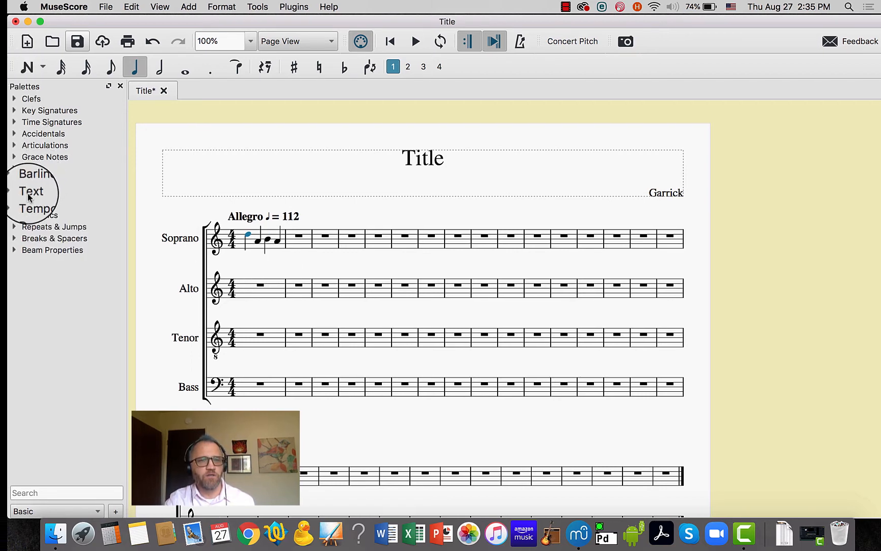
left_click(14, 216)
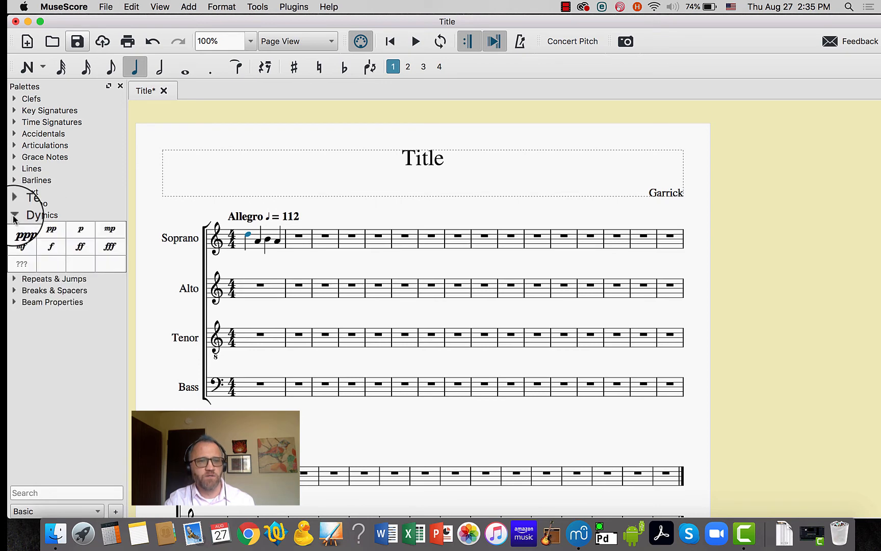
left_click(51, 248)
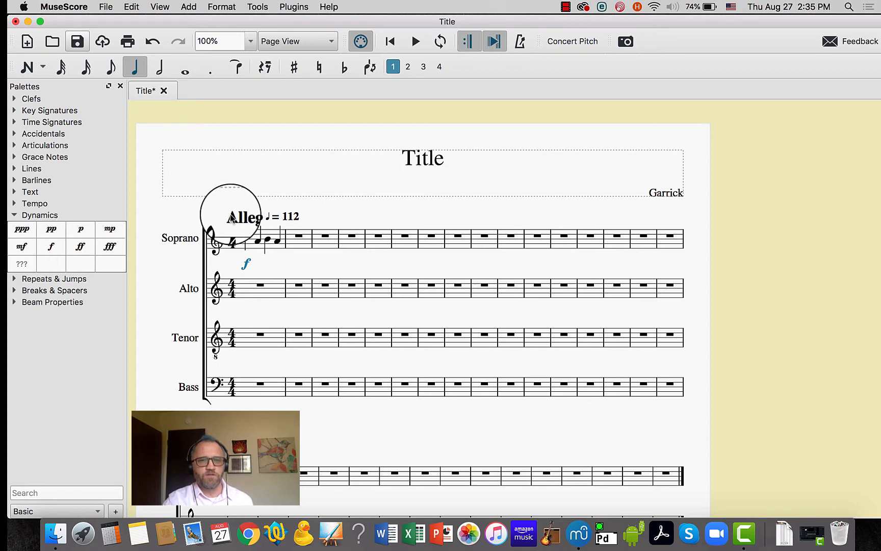
Delete the forte dynamic under the first Soprano note and place it there again directly on the note
left_click(246, 232)
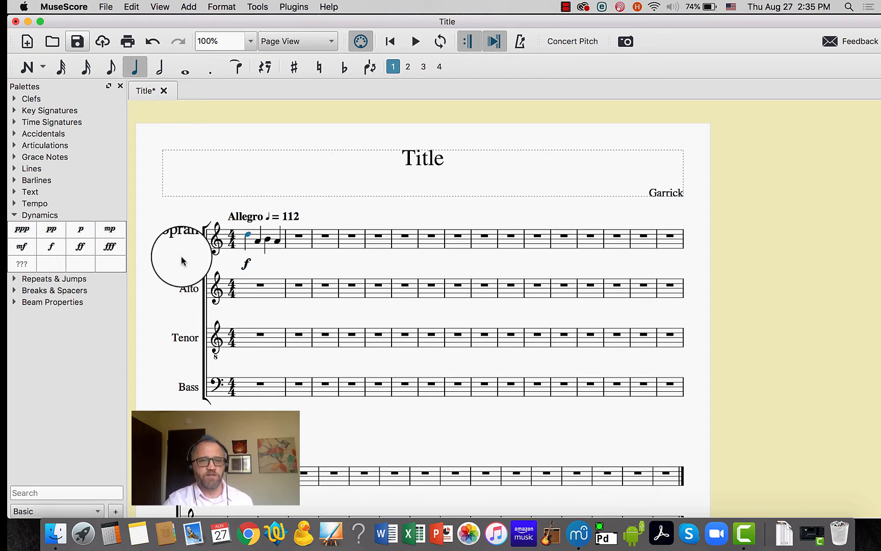
left_click(245, 263)
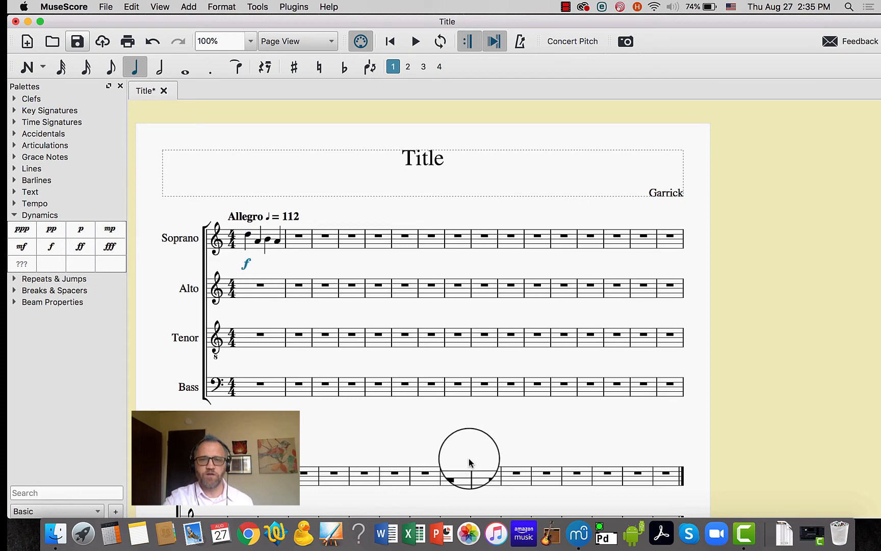
key("Delete")
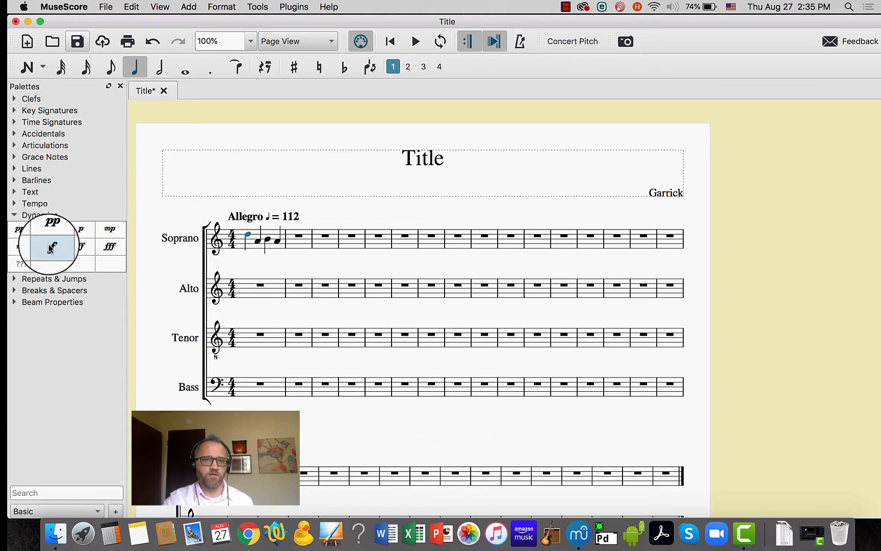
left_click_drag(51, 248, 249, 238)
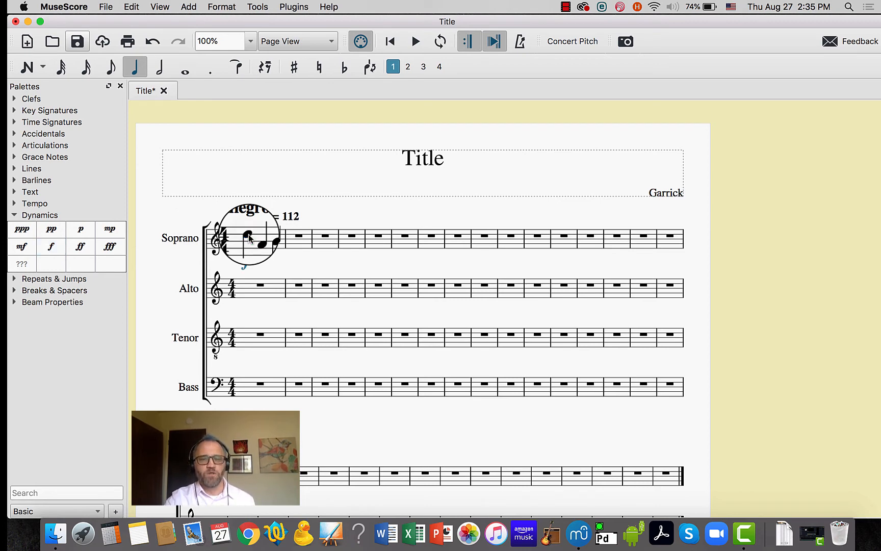
left_click(382, 214)
left_click(134, 6)
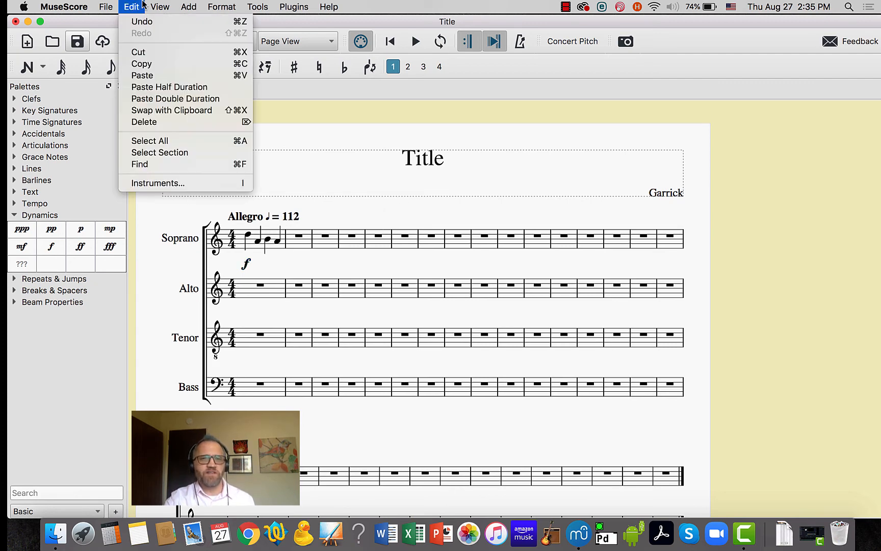
mouse_move(146, 4)
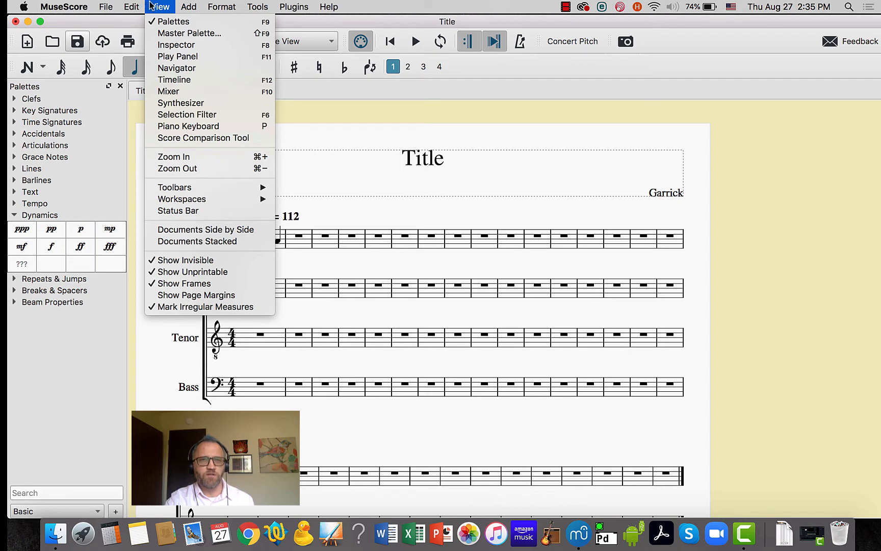
mouse_move(183, 9)
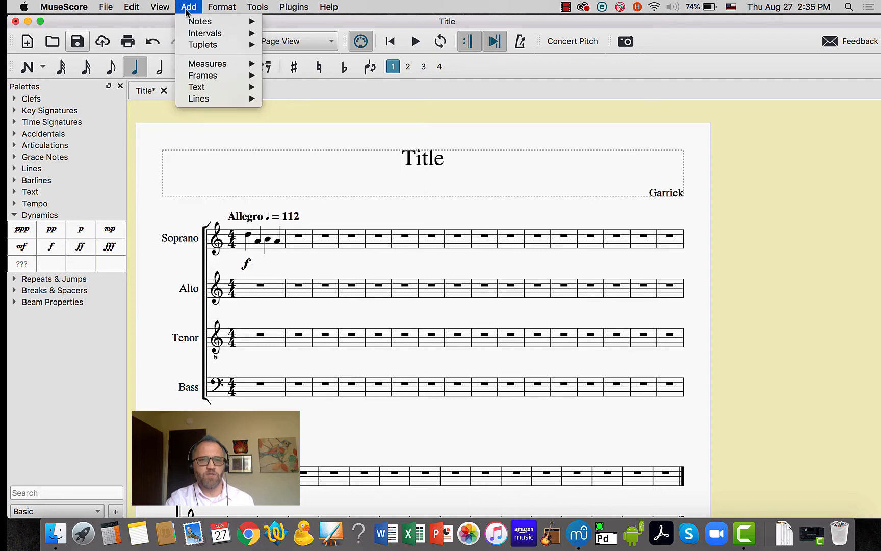
mouse_move(191, 35)
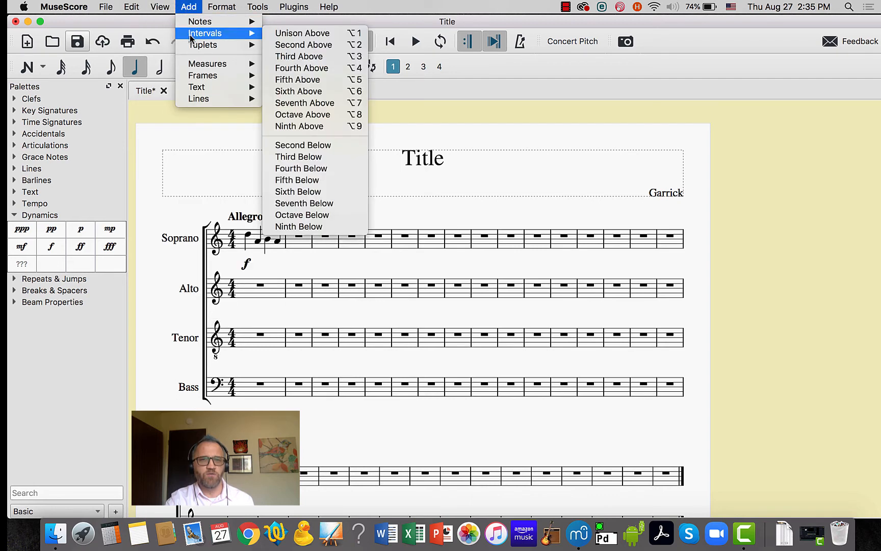
Add the lyrics "La la mu-sic" under the four Soprano notes, starting at the first note
left_click(220, 208)
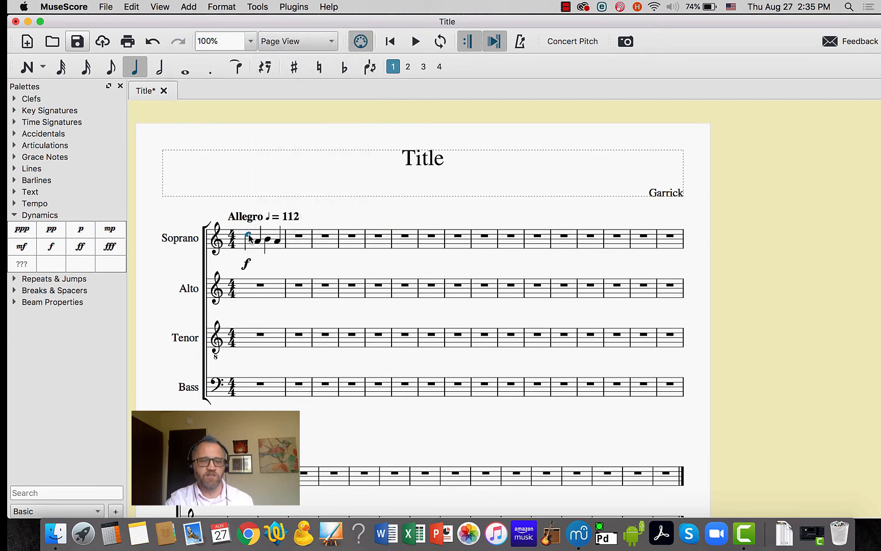
left_click(196, 6)
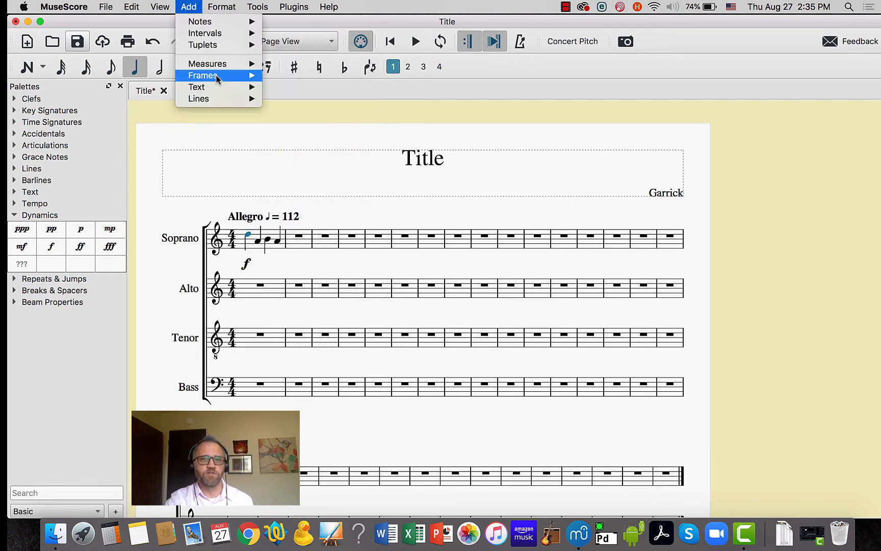
mouse_move(216, 87)
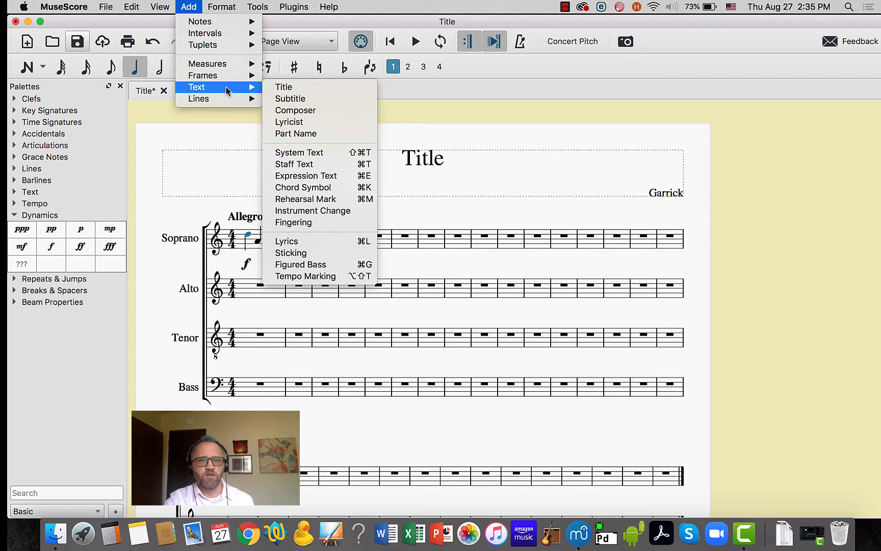
left_click(286, 241)
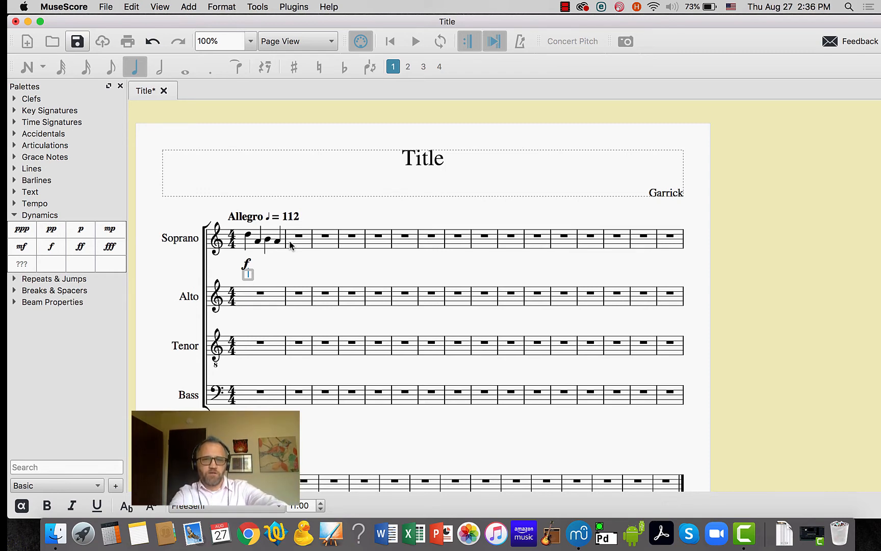
type("La")
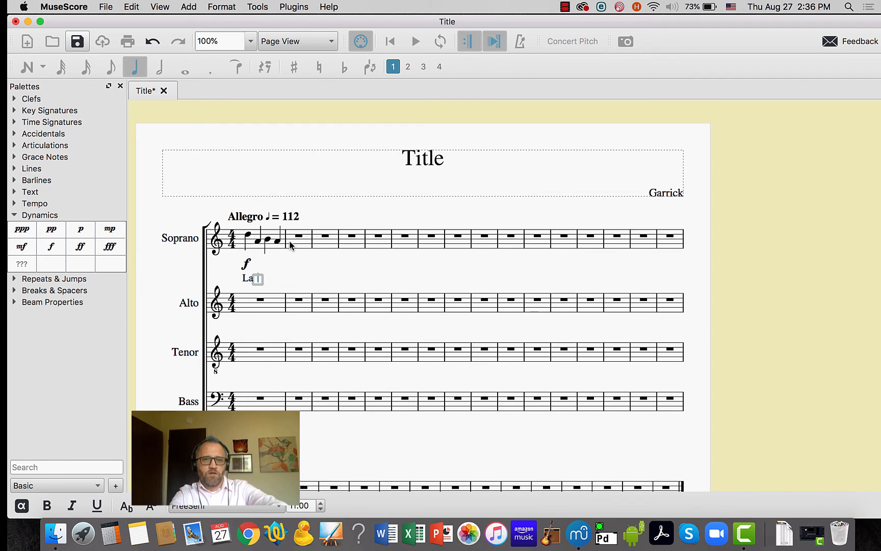
key("space")
type("la ")
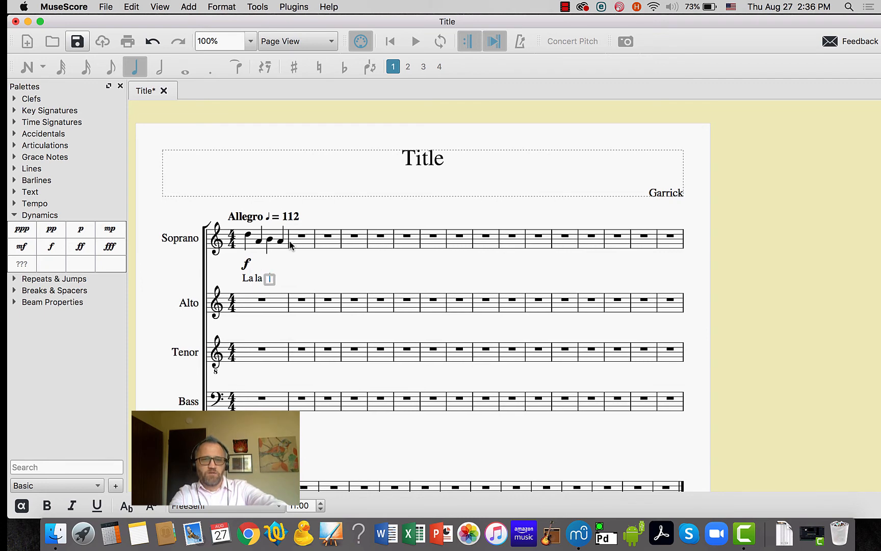
type("mu")
key("minus")
type("sic")
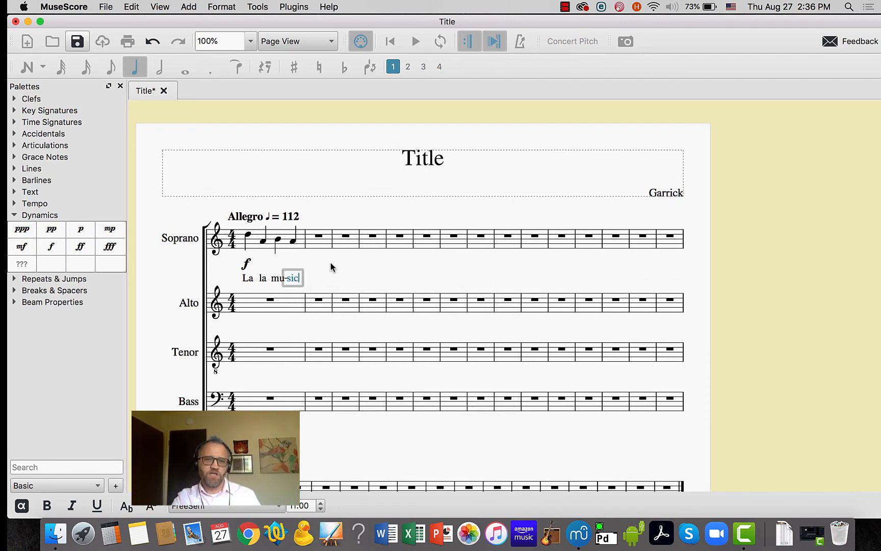
key("Escape")
Open the Inspector for the forte dynamic under the first Soprano note, and view the first note's properties there too
left_click(248, 236)
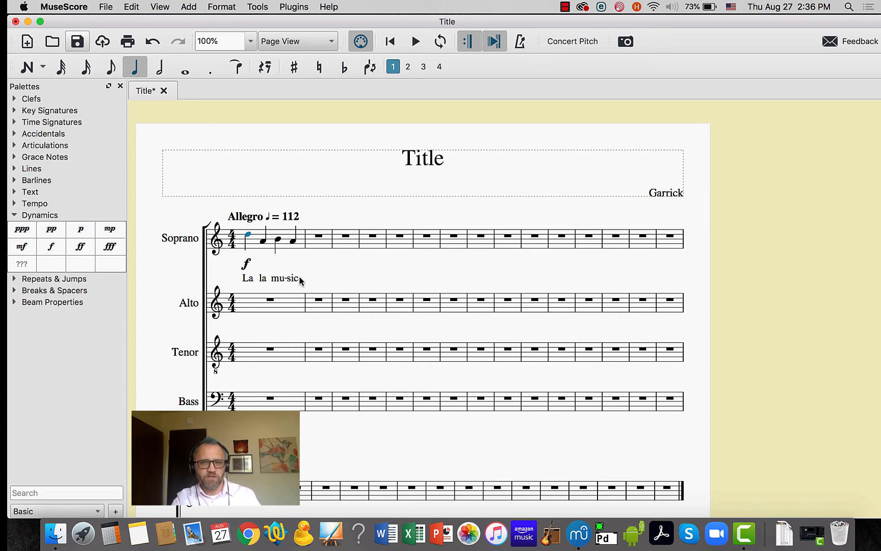
left_click(247, 264)
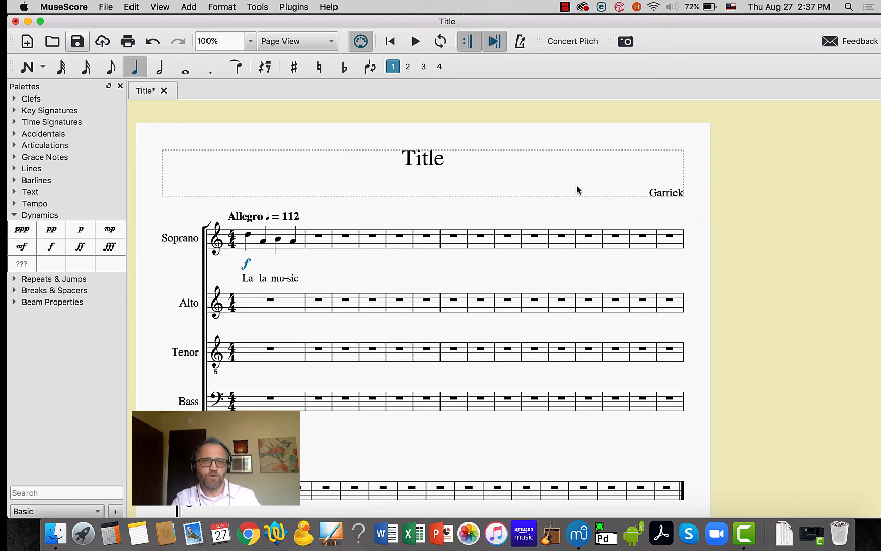
left_click(165, 12)
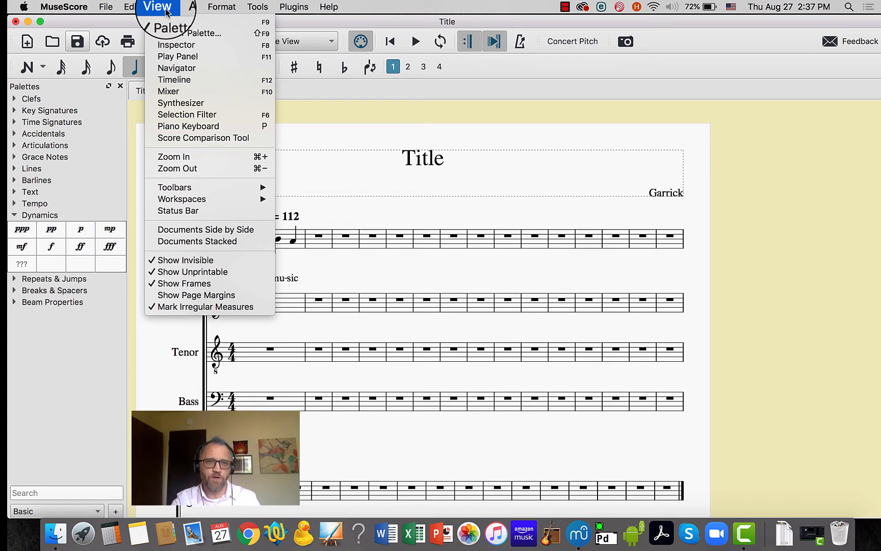
left_click(174, 47)
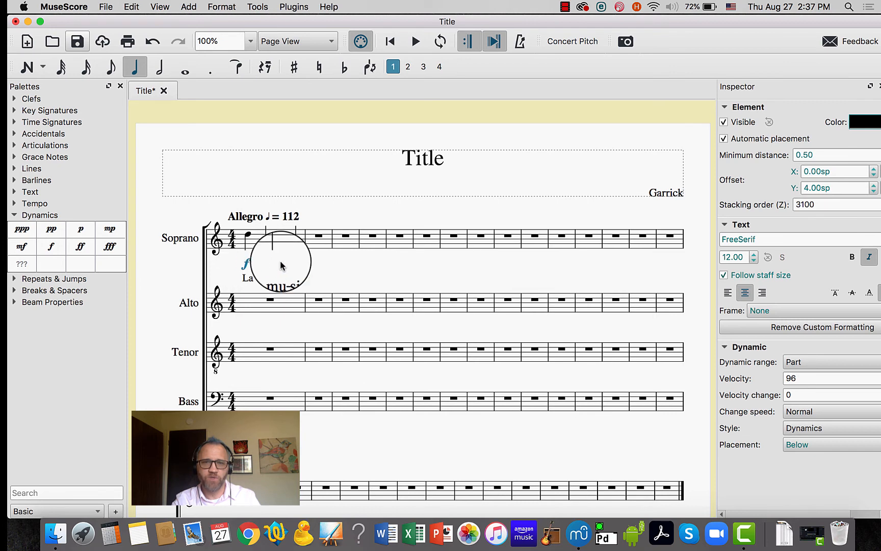
key("Escape")
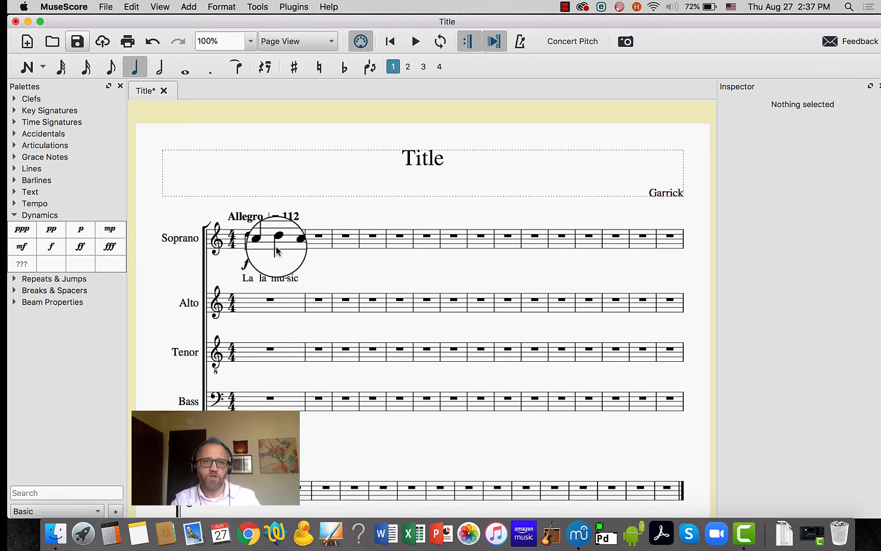
left_click(248, 235)
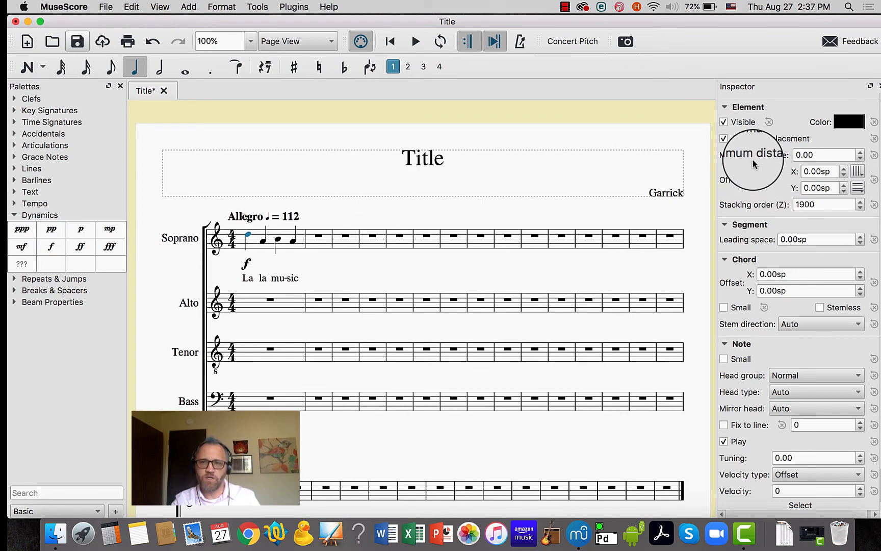
scroll(775, 325, "down", 3)
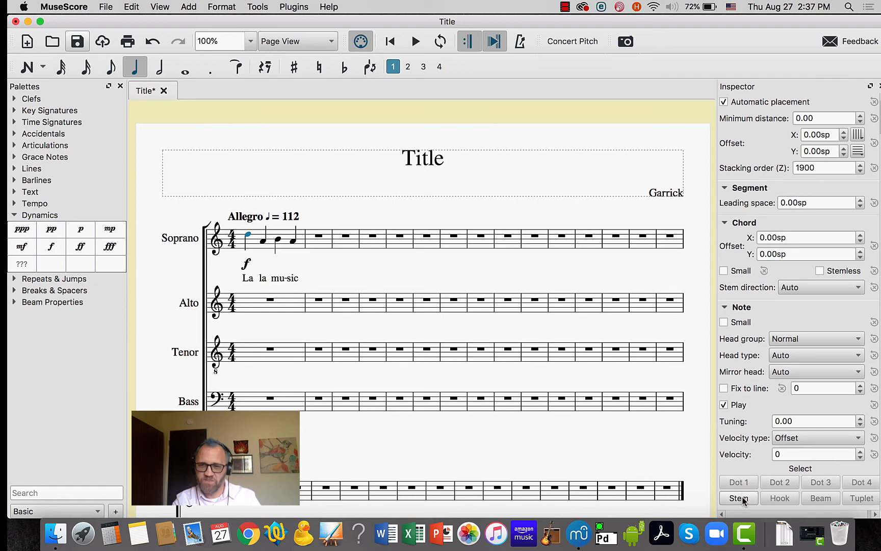
Set the forte dynamic's vertical offset to 2.50sp, bringing it closer to the Soprano staff
left_click(15, 215)
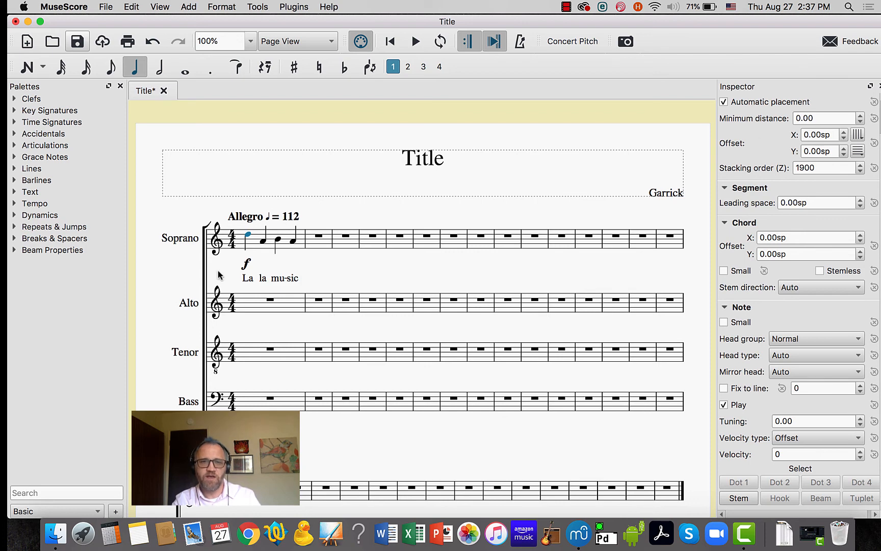
left_click(246, 264)
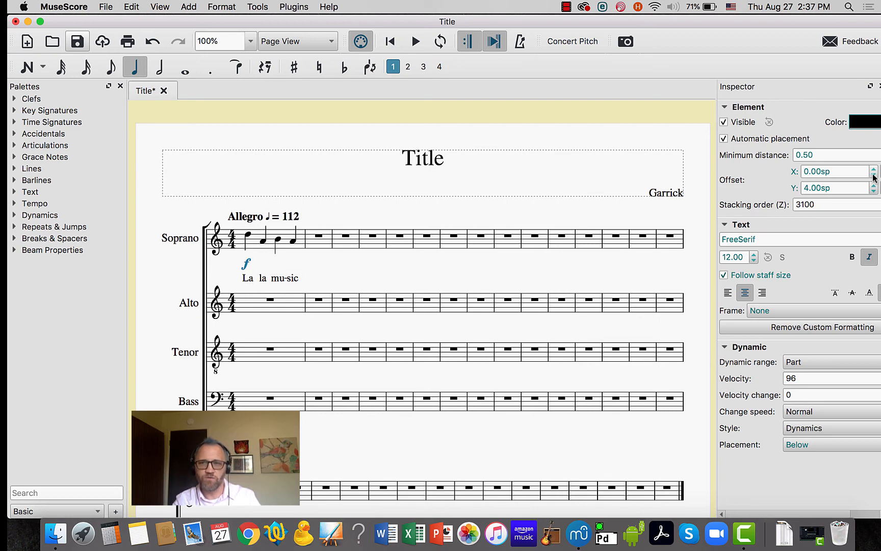
left_click(873, 191)
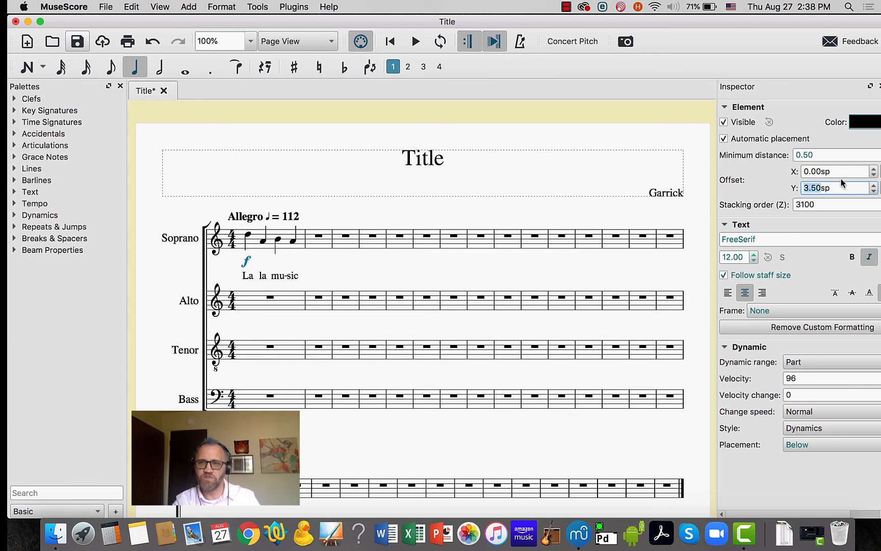
left_click(873, 192)
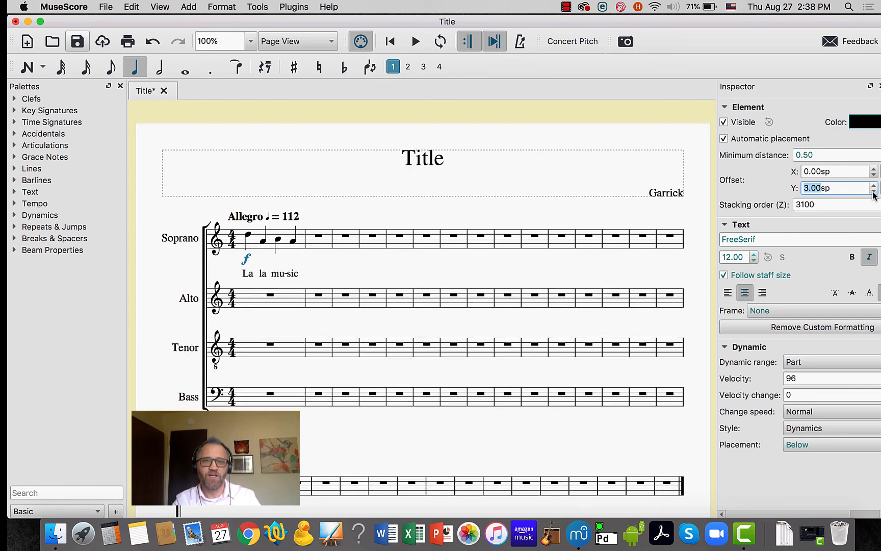
left_click(873, 191)
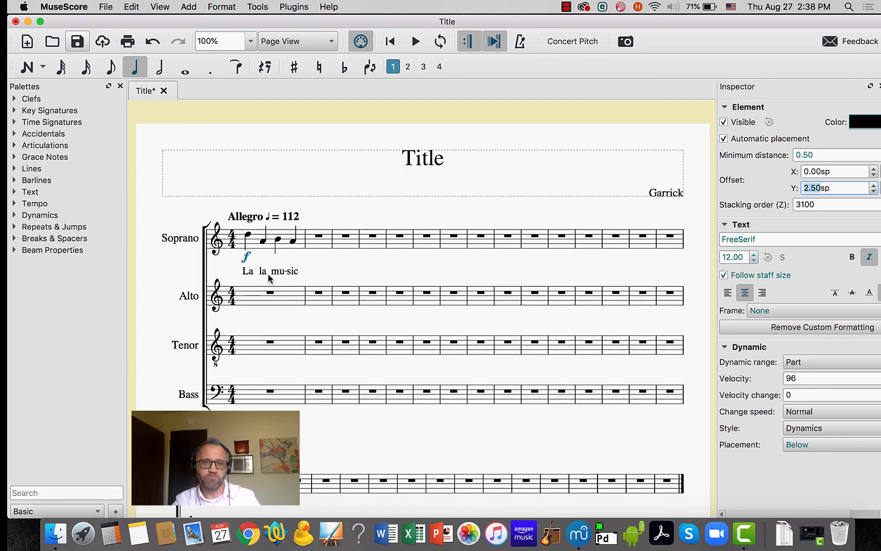
left_click(322, 269)
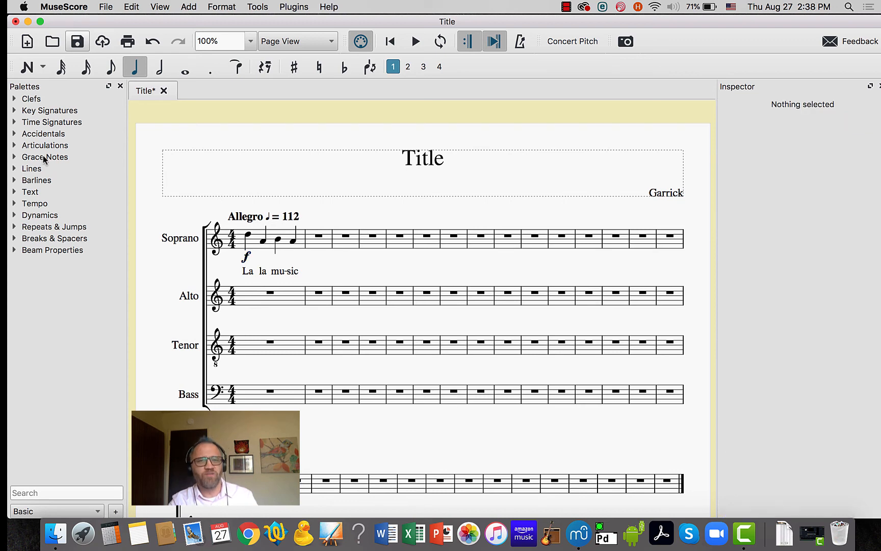
Delete the forte dynamic under the first Soprano note
left_click(14, 215)
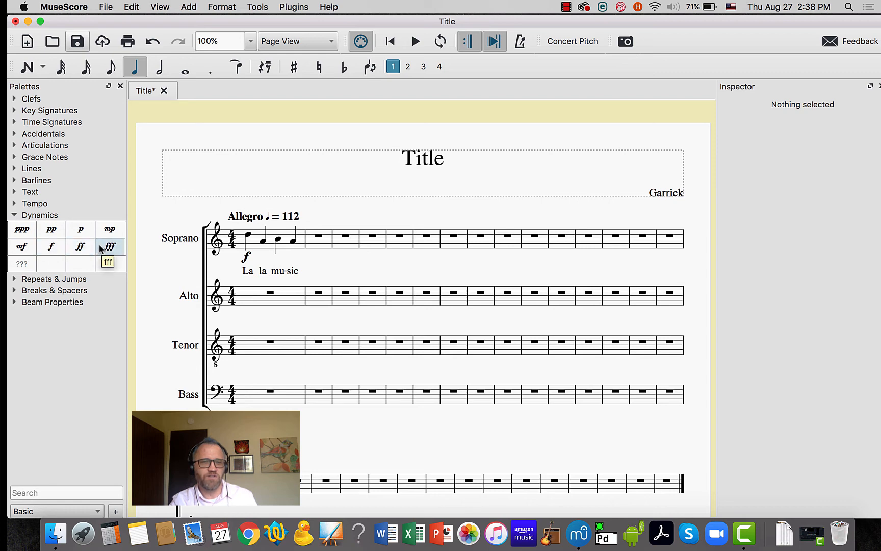
left_click(248, 259)
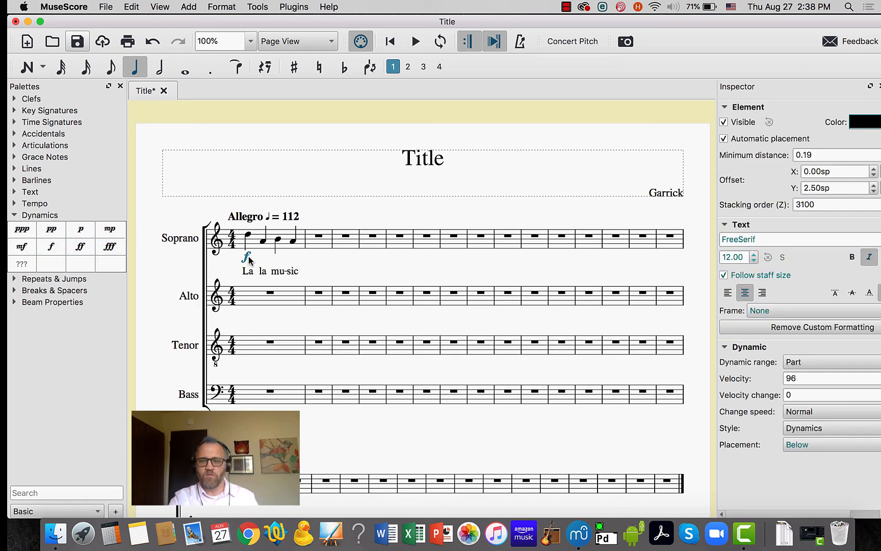
key("Delete")
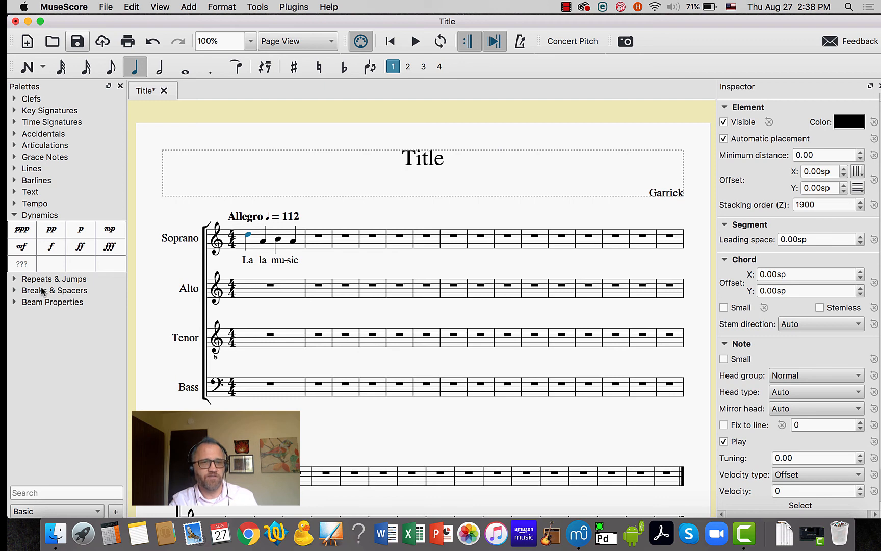
Switch the palettes to the Advanced workspace and expand its Dynamics palette
left_click(97, 511)
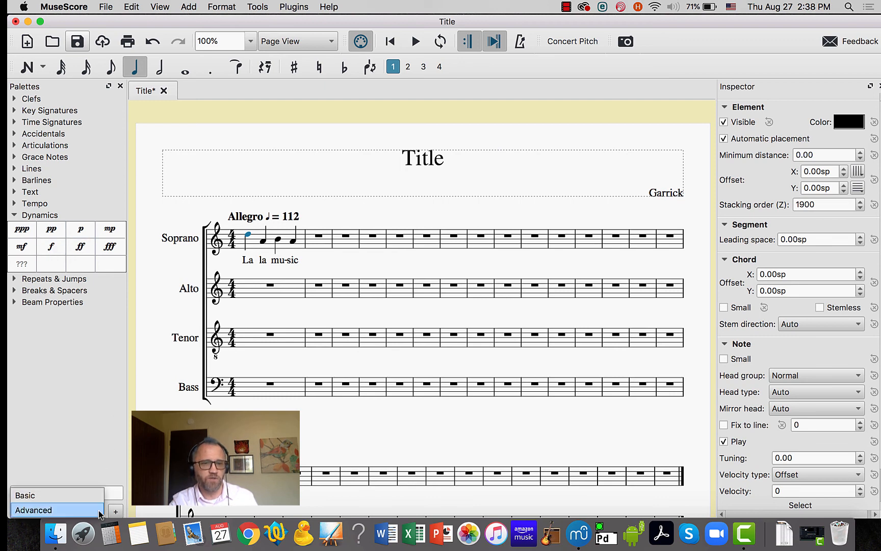
left_click(56, 509)
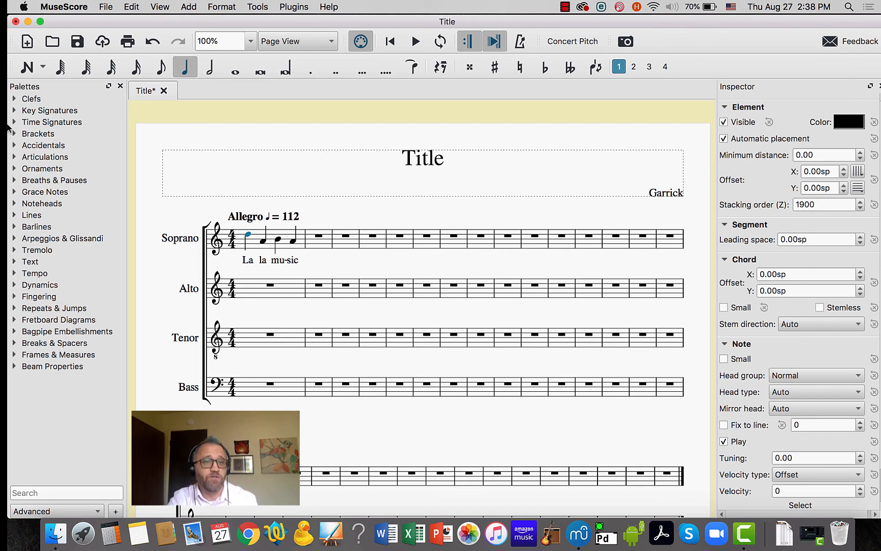
left_click(16, 285)
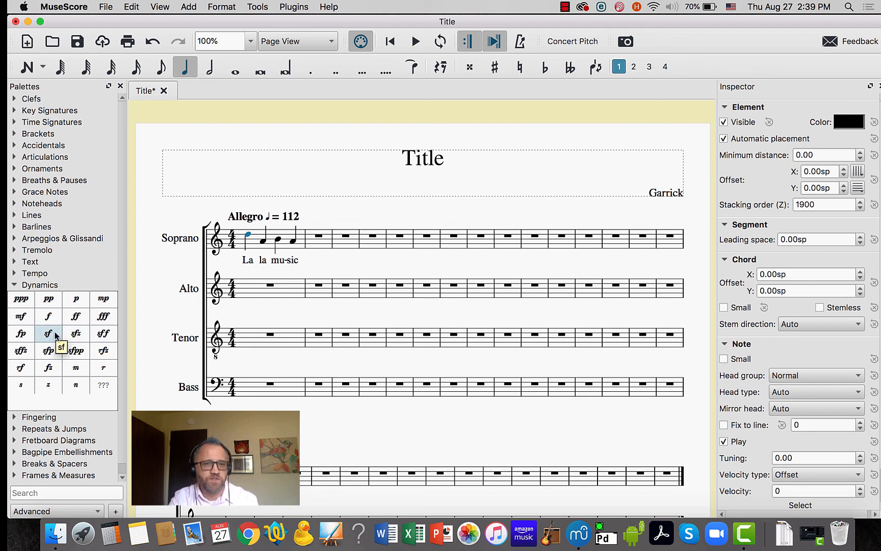
Add an sfz dynamic under the first Soprano note and remove it by erasing its text
left_click(74, 334)
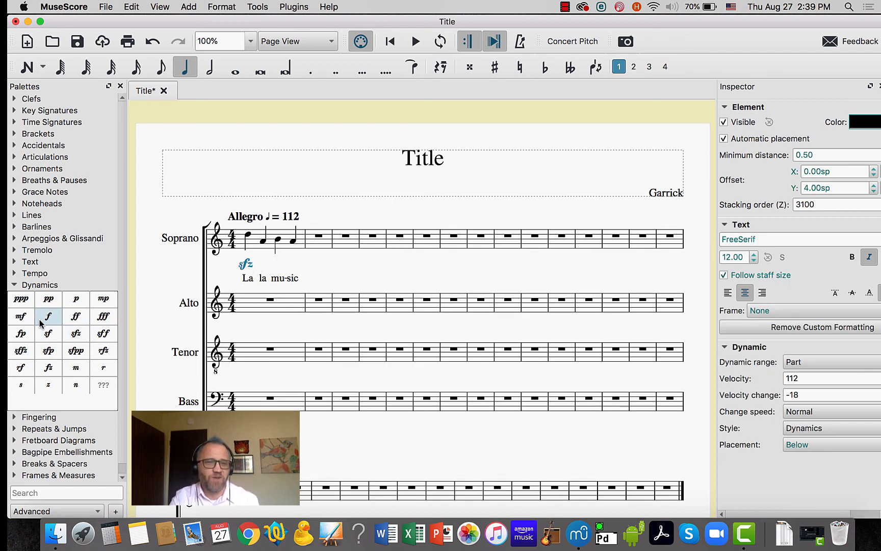
double_click(248, 264)
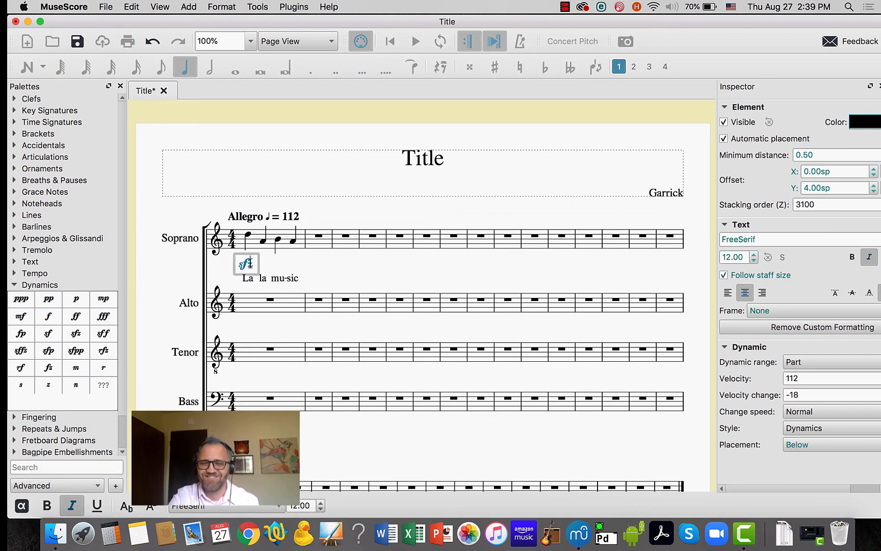
key("BackSpace")
key("BackSpace")
key("BackSpace")
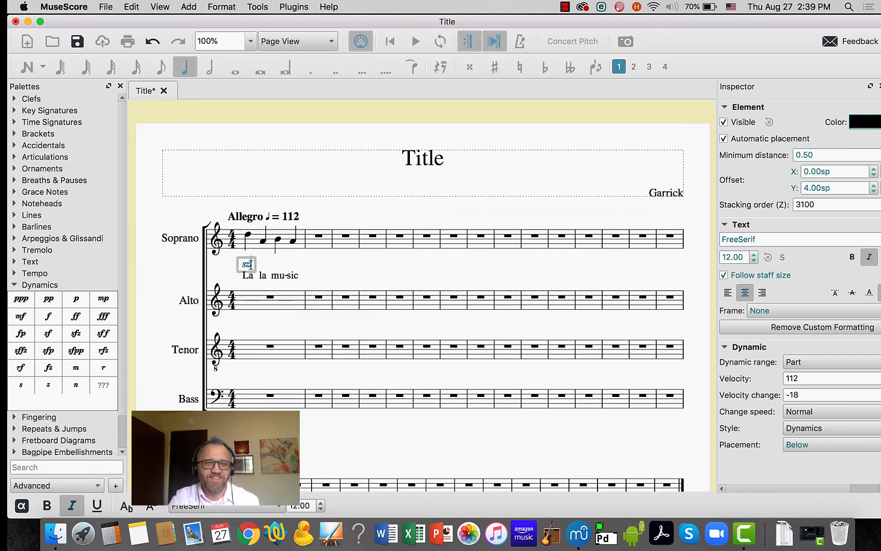
left_click(248, 271)
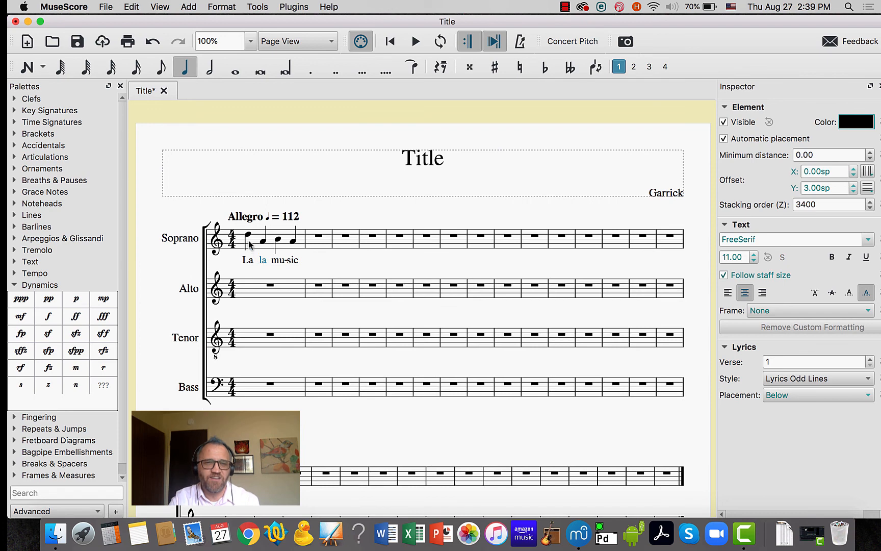
Add a forte dynamic under the first Soprano note and set its vertical offset to 2.50sp
left_click(249, 235)
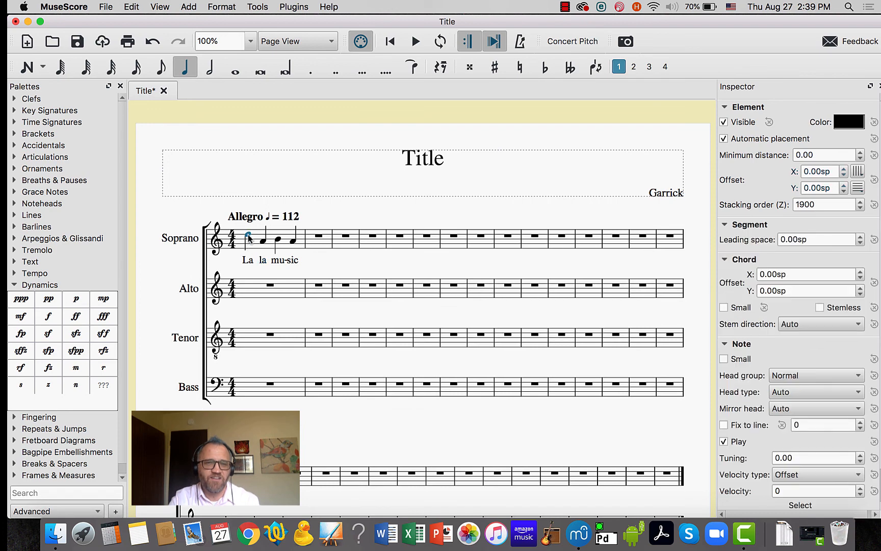
left_click(46, 320)
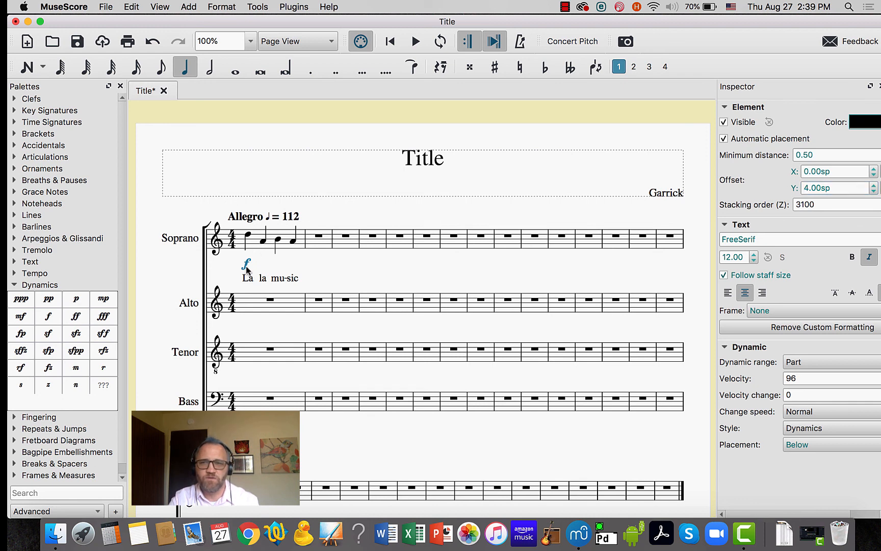
left_click(873, 185)
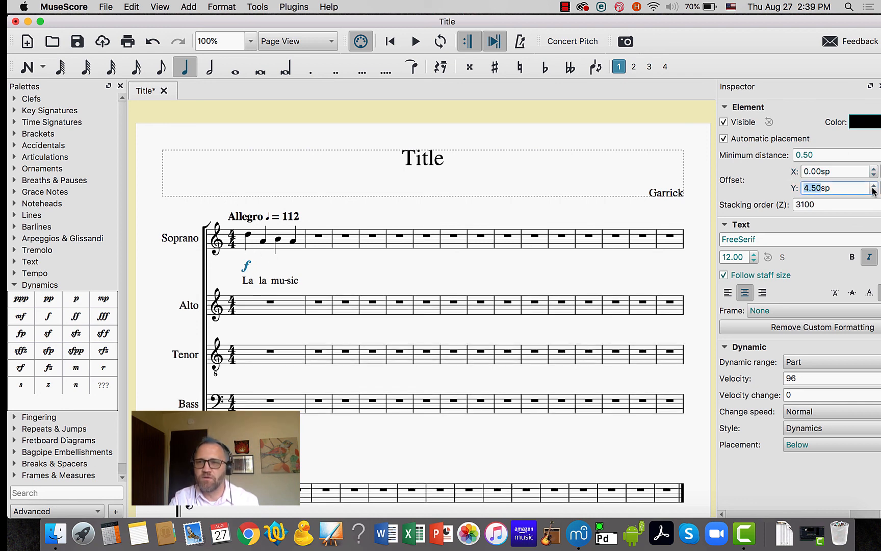
left_click(873, 191)
left_click(872, 191)
left_click(873, 192)
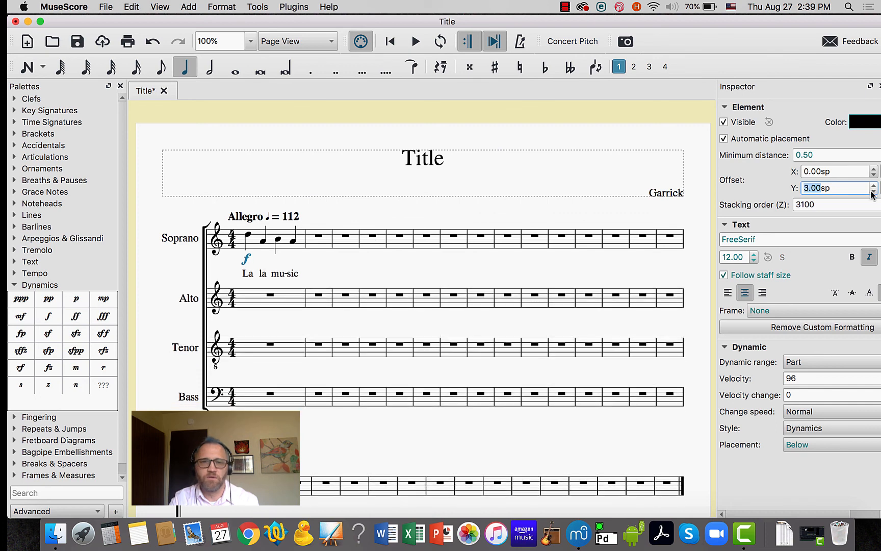
left_click(872, 193)
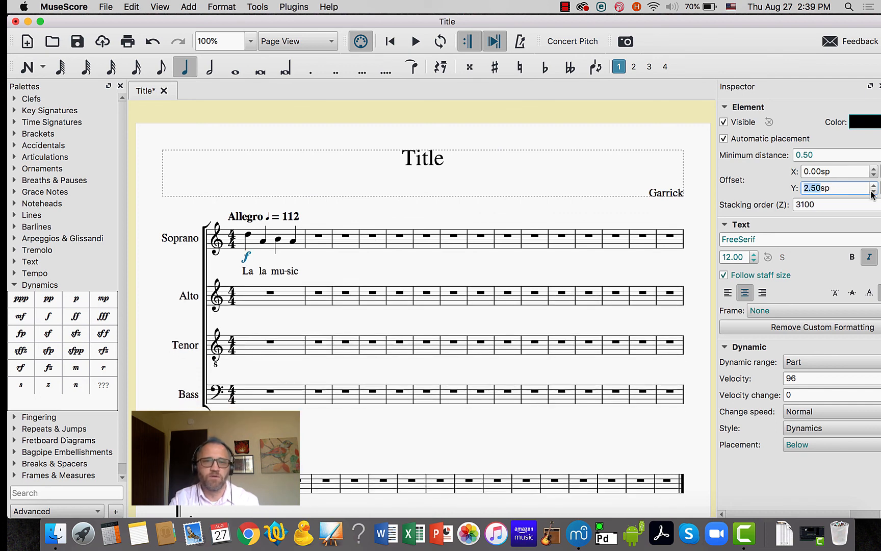
Switch from the Dynamics palette to the Articulations palette and add an accent to the first Soprano note
left_click(15, 286)
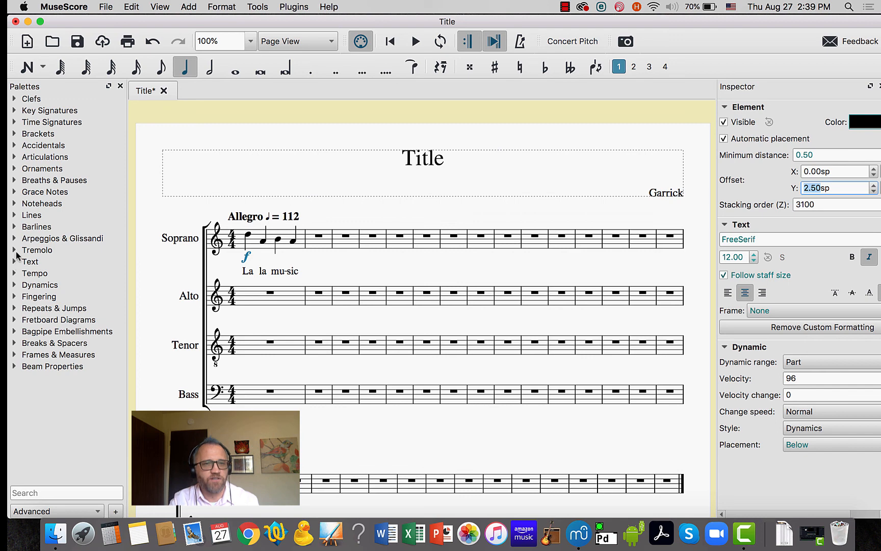
left_click(15, 158)
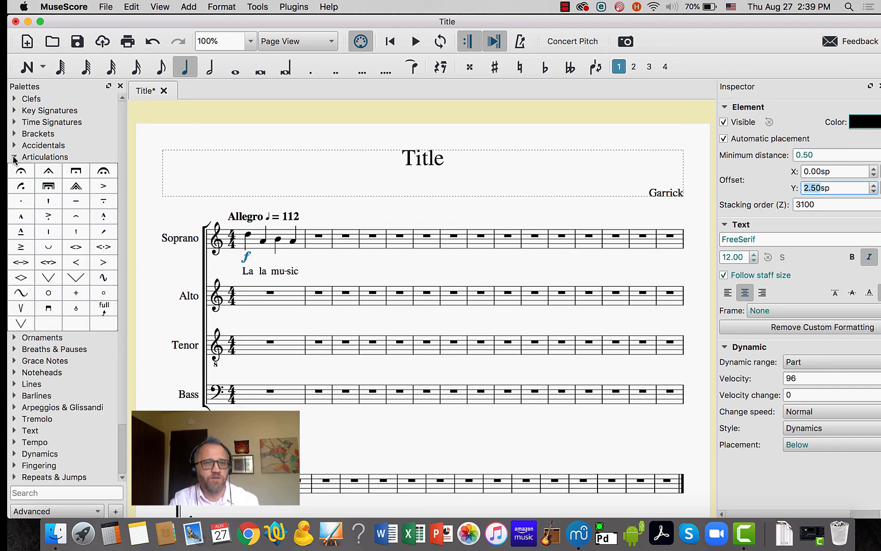
double_click(103, 189)
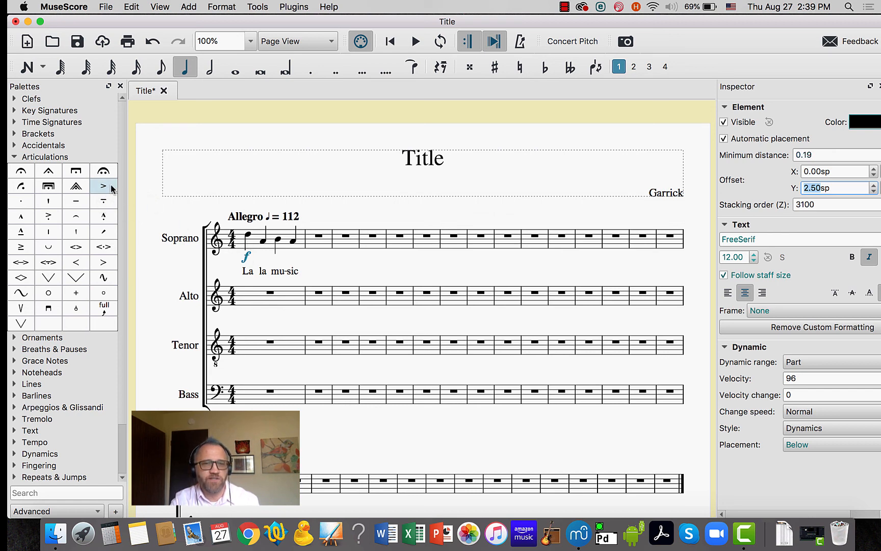
left_click(248, 236)
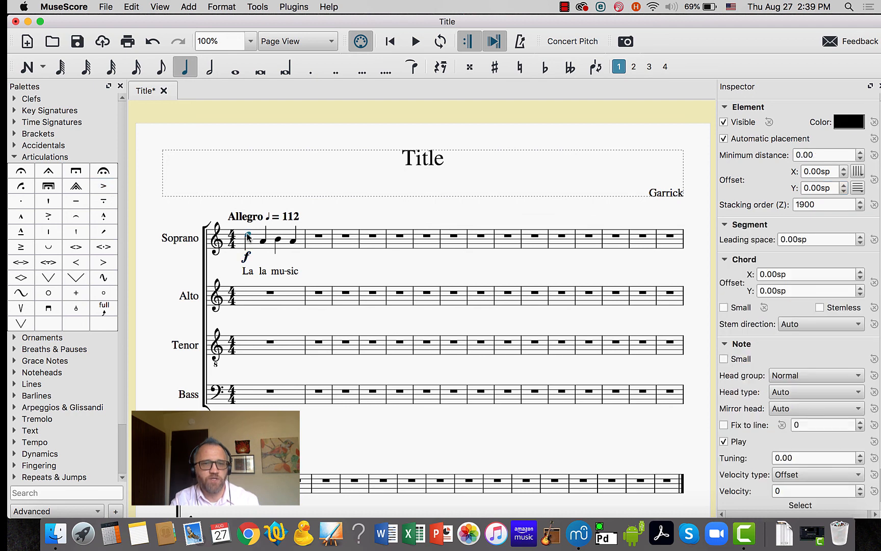
left_click(104, 189)
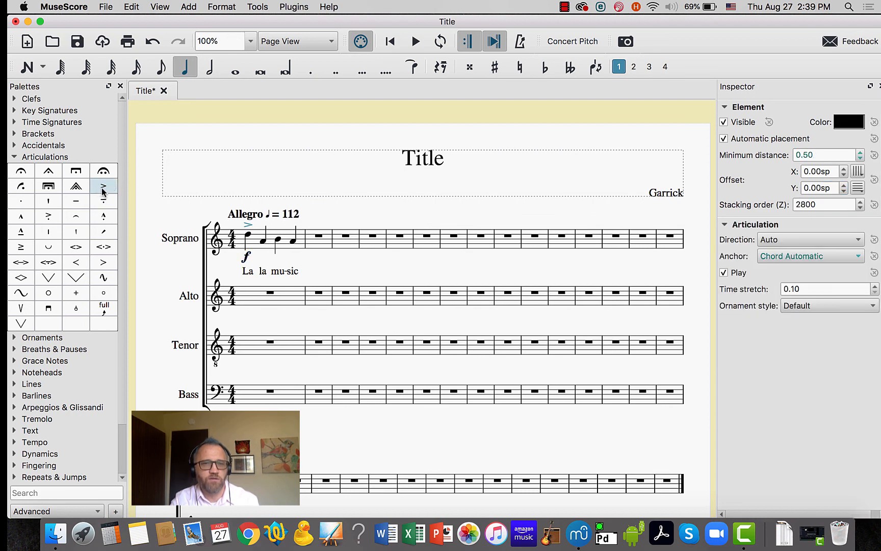
Select a range of notes in the first Soprano measure, extending from the second note toward the fourth
left_click(263, 242)
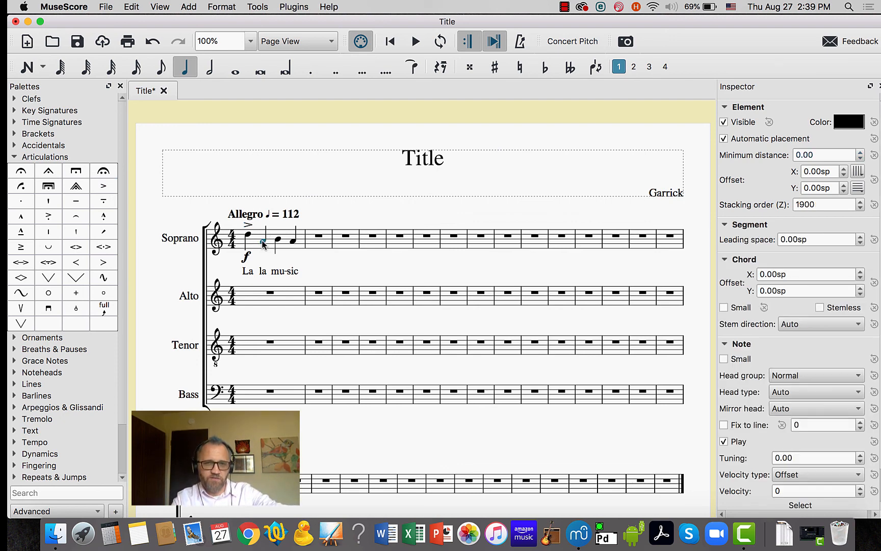
key("shift+Right")
key("shift+Right")
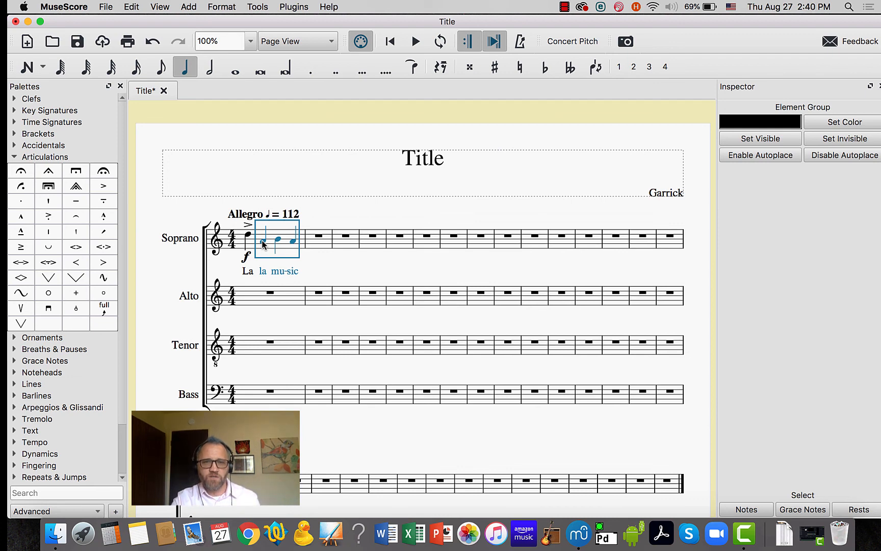
left_click(263, 243)
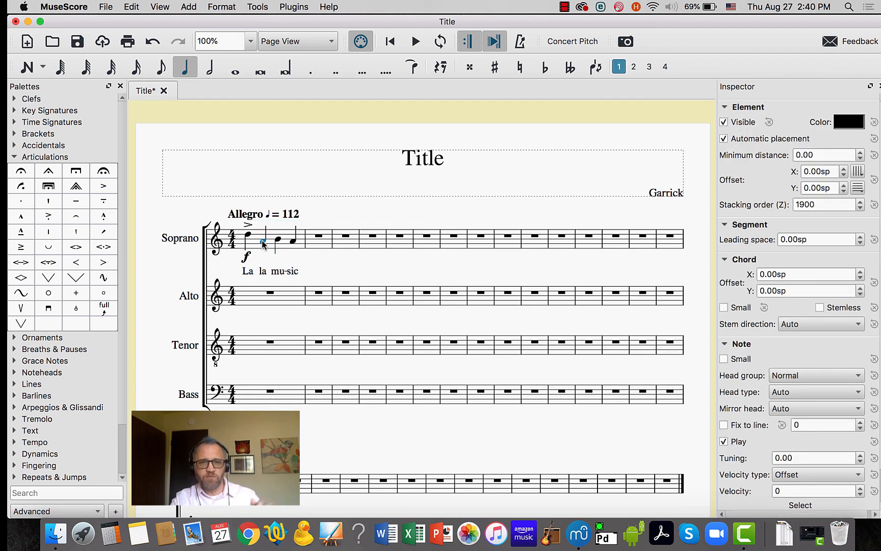
key("shift+Right")
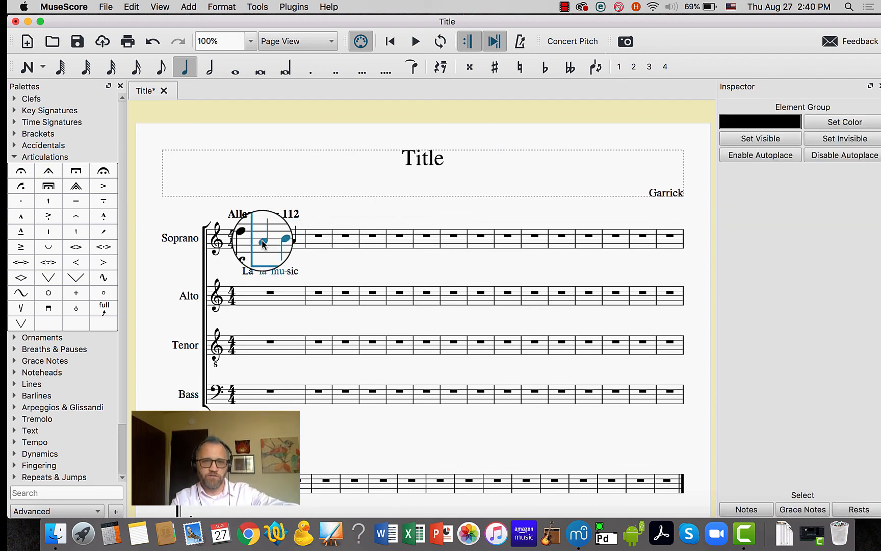